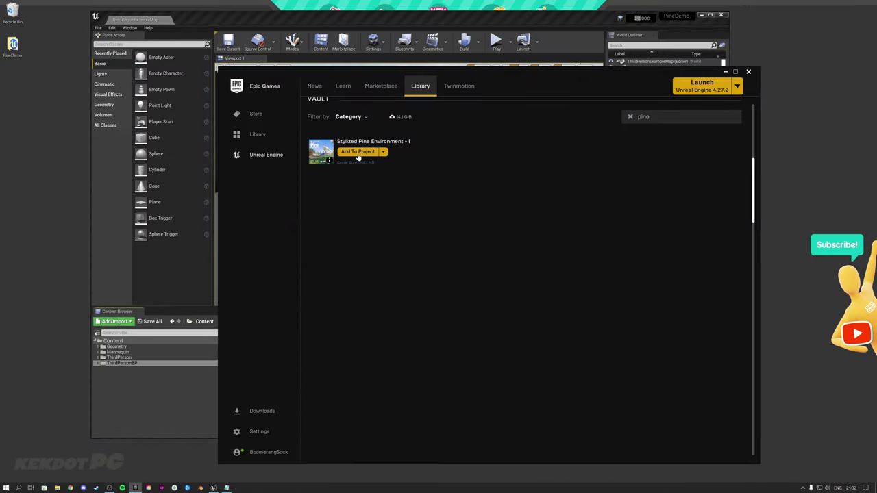
Add the Stylized Pine Environment pack to the PineDemo project, open its Demo_Map level in Unreal Editor and look over the scene.
click(358, 152)
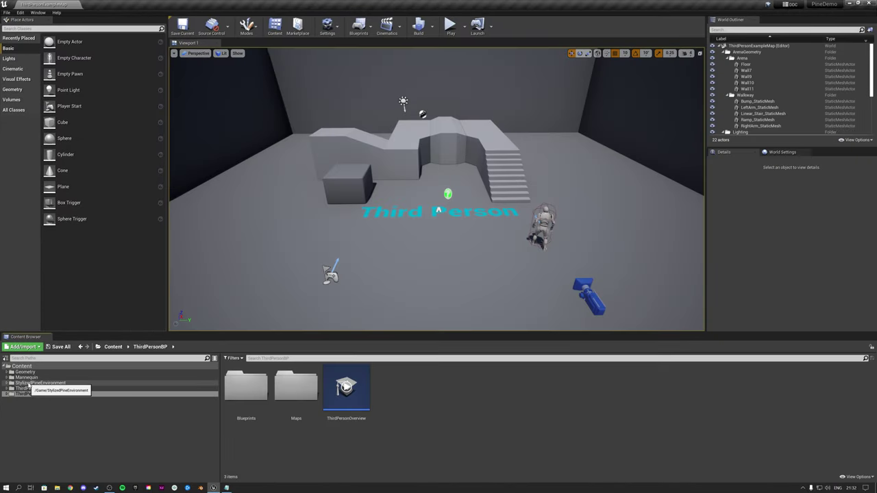
click(42, 383)
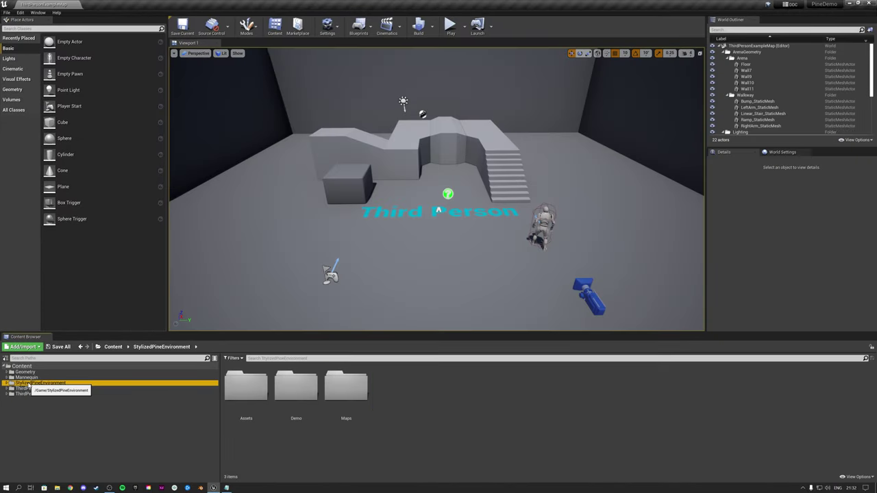
double_click(338, 388)
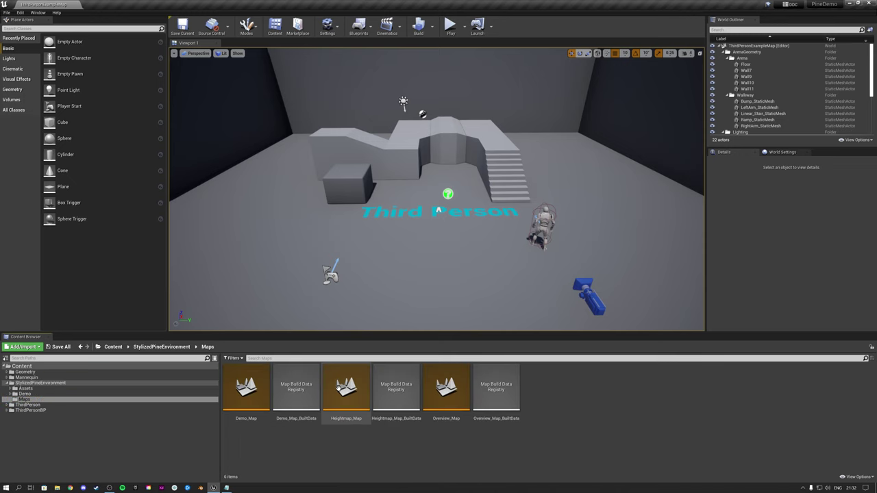
double_click(246, 388)
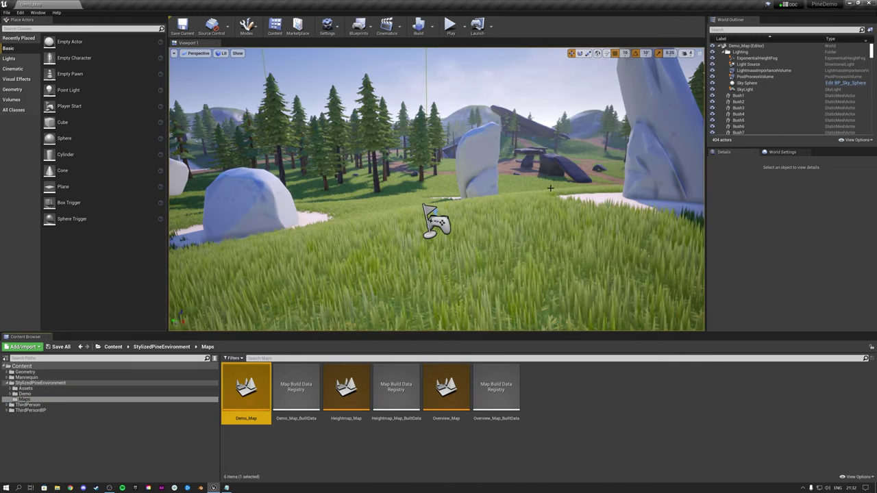
right_drag(415, 257, 335, 297)
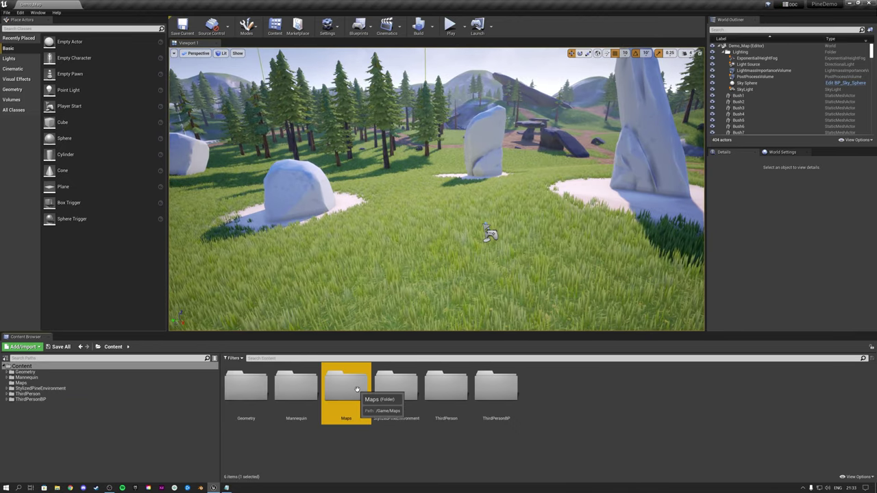
Create a new level from the Empty Level template and save it as OurLevel in the Content/Maps folder.
double_click(345, 391)
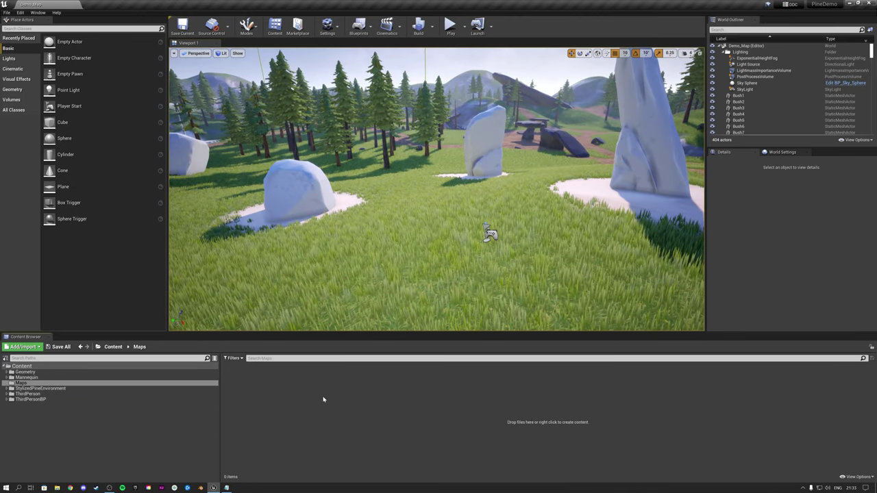
click(7, 12)
click(23, 26)
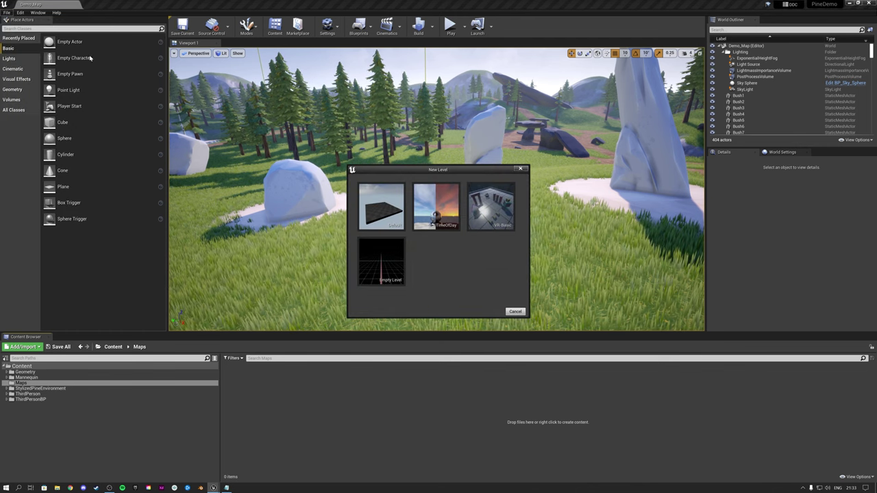
click(385, 273)
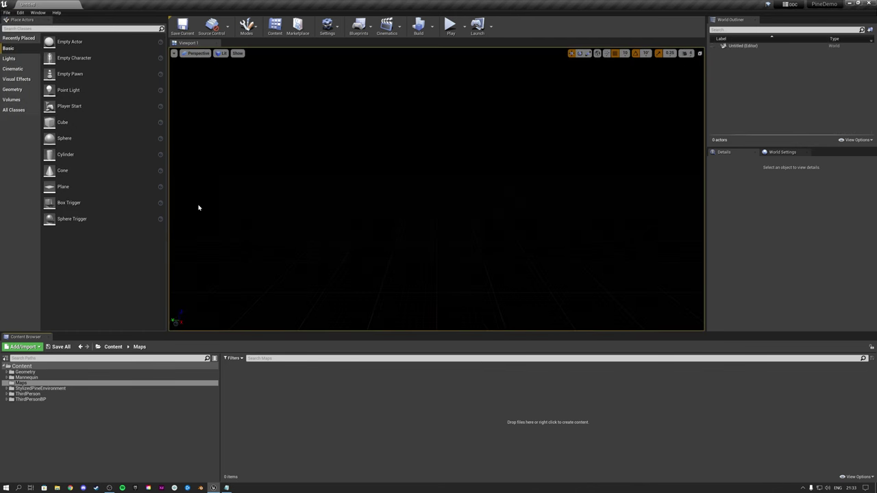
click(183, 27)
click(262, 165)
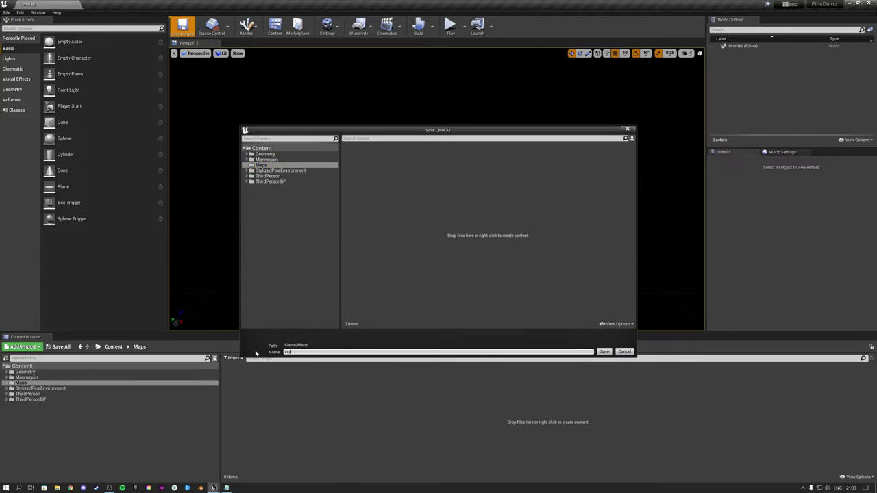
click(603, 351)
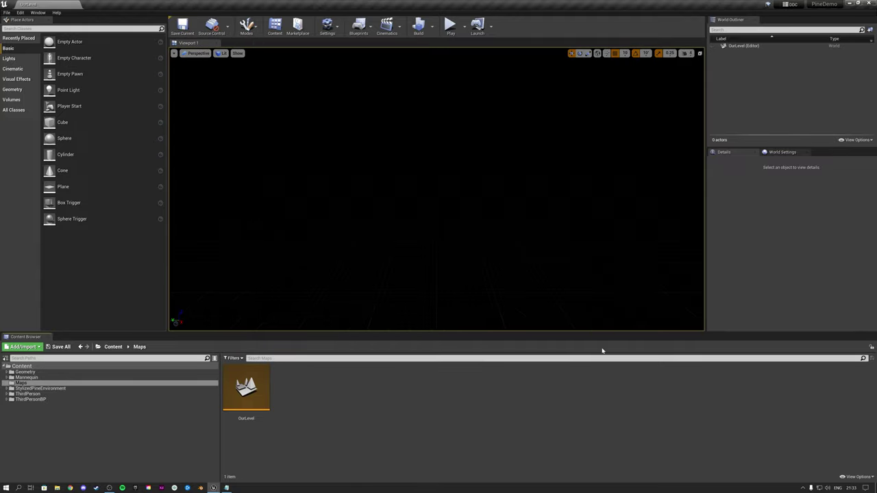
Reopen Demo_Map from the StylizedPineEnvironment maps and copy the Lighting folder with all the actors inside it.
click(36, 389)
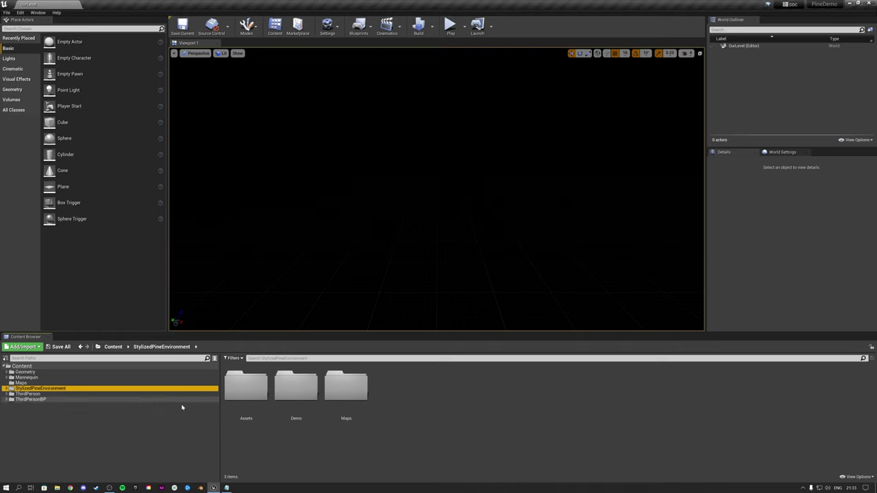
click(355, 388)
double_click(355, 388)
double_click(246, 389)
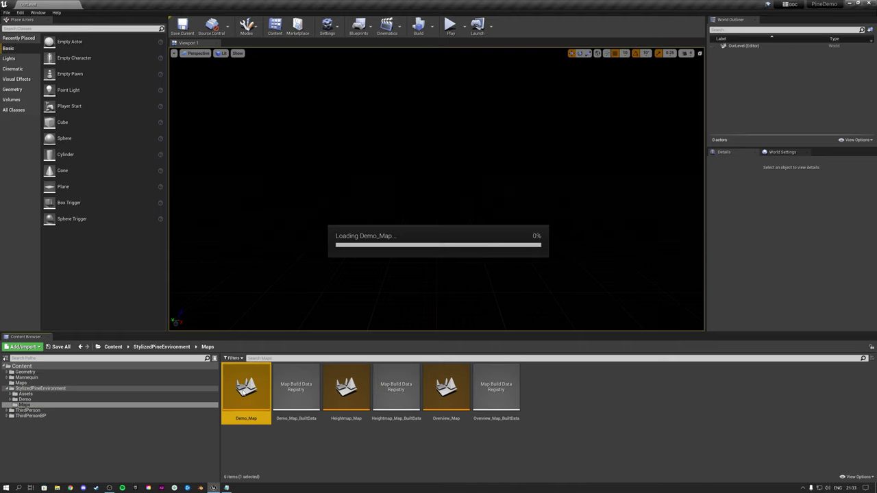
click(747, 52)
shift+click(754, 90)
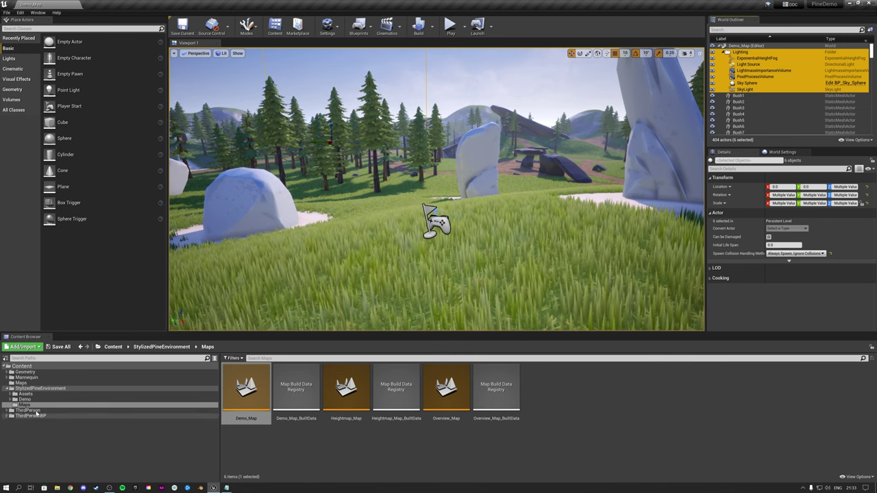
Open OurLevel and paste the copied lighting actors into it.
click(21, 382)
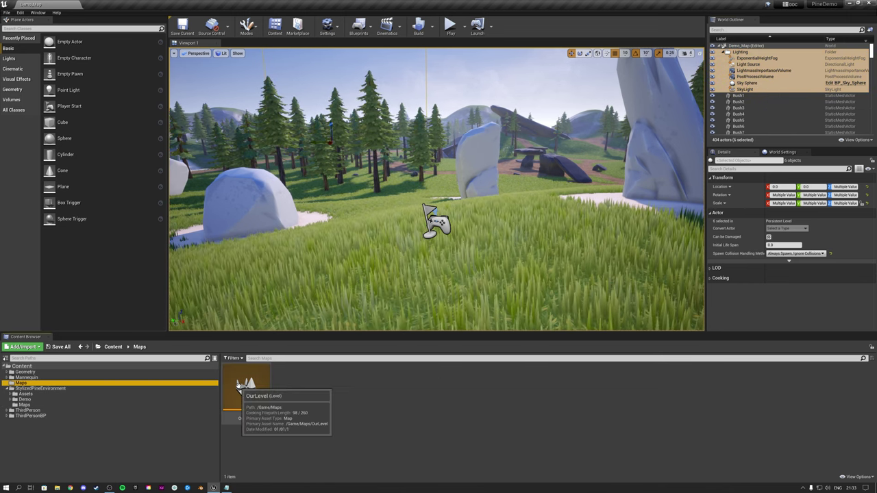
double_click(246, 390)
key(ctrl+v)
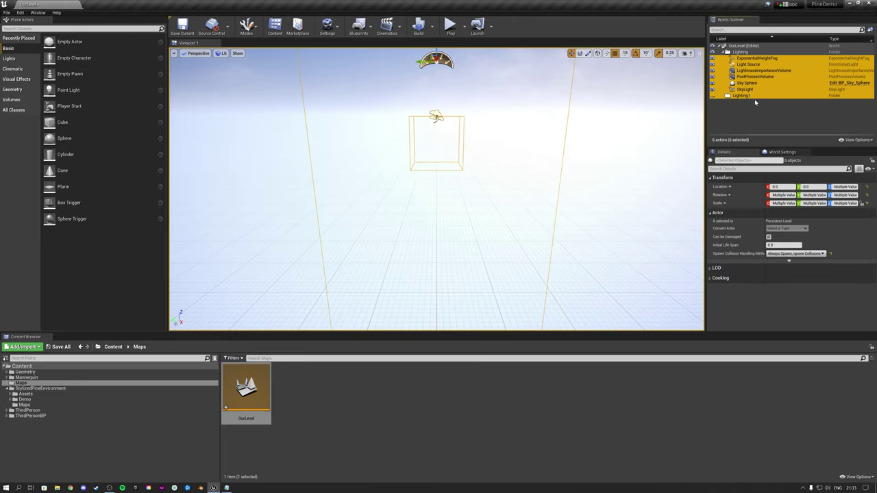
click(750, 106)
right_drag(548, 185, 597, 124)
right_drag(508, 181, 480, 186)
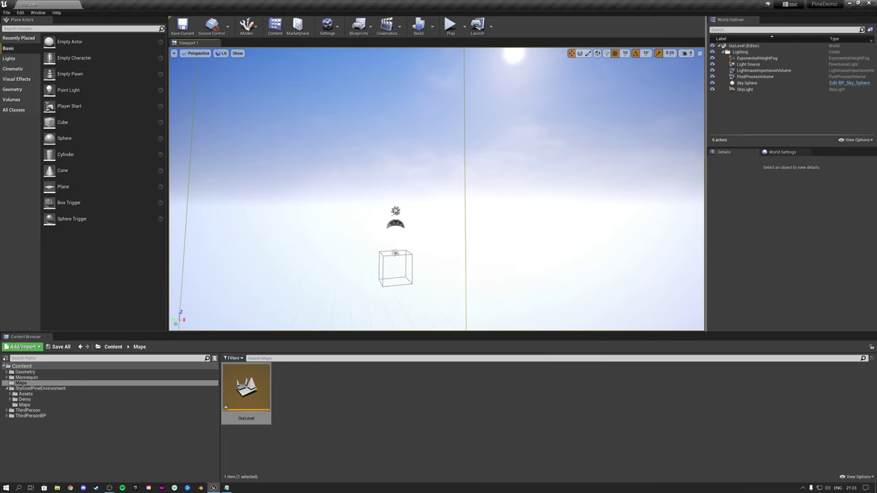
Switch to Landscape mode and assign the MI_Landscape material instance to the new landscape.
click(247, 26)
click(261, 57)
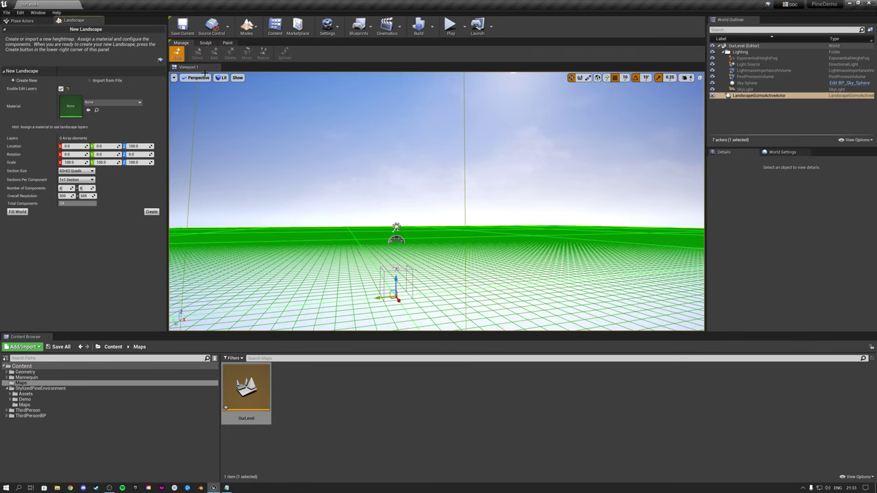
click(109, 103)
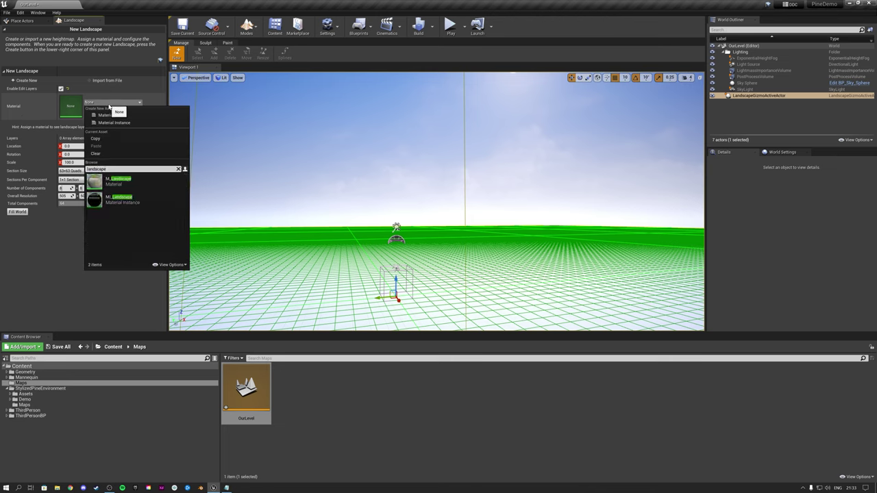
click(129, 201)
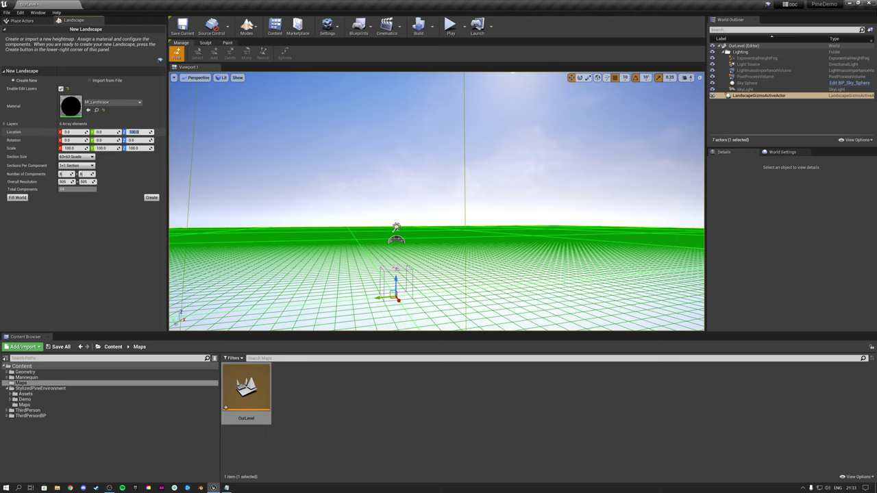
Set the new landscape's Z location to 0 and create the landscape.
text(0)
key(Return)
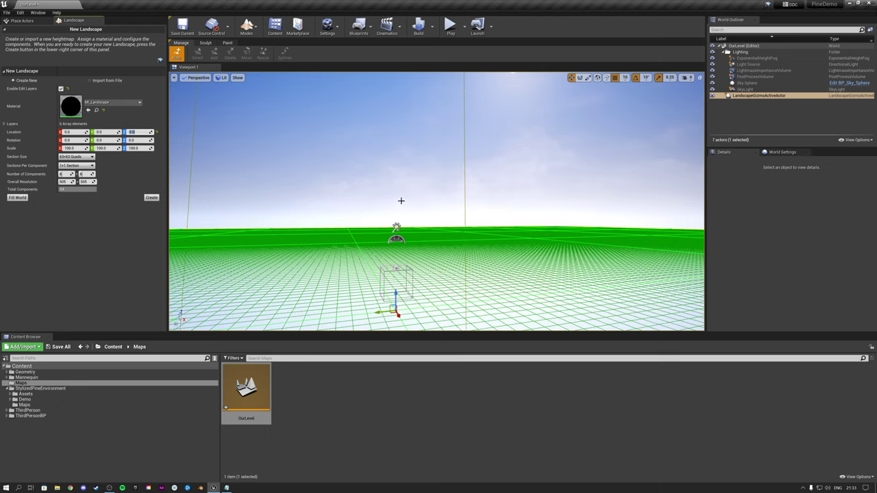
key(s)
right_drag(401, 200, 373, 259)
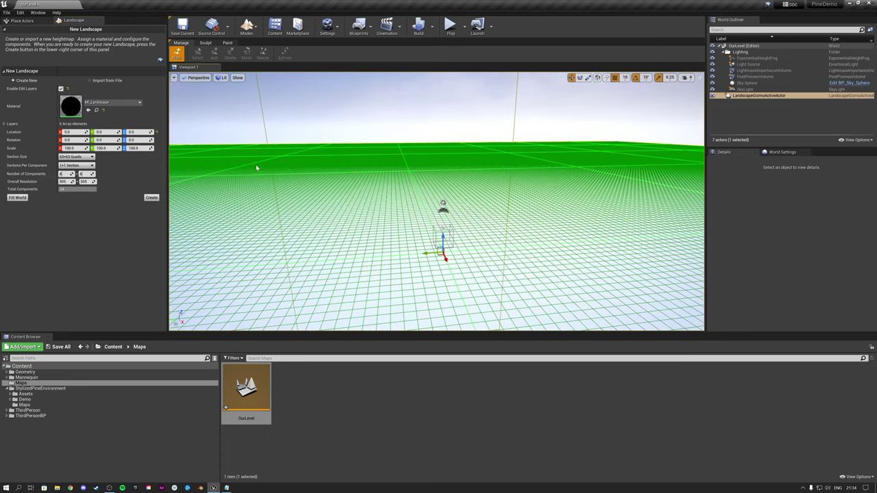
click(150, 198)
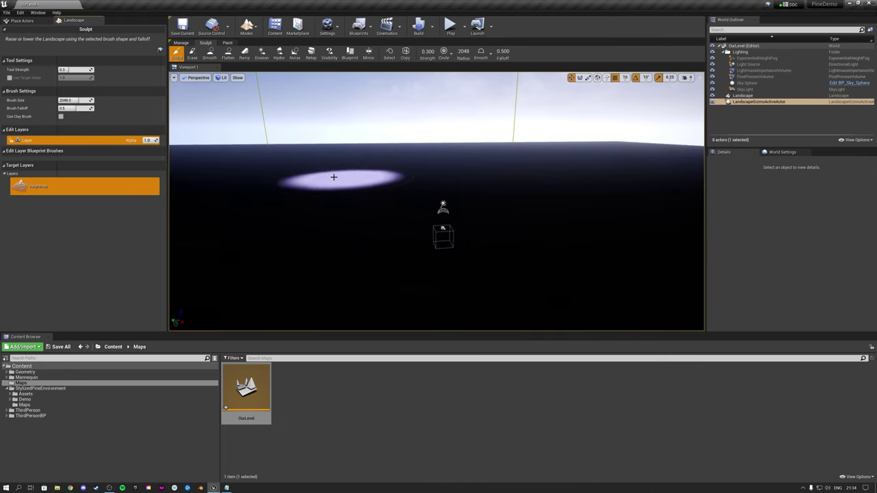
Assign LL_AutoLayer, LL_Grass_WithFoliage and LL_Grass as layer infos to the matching landscape paint layers.
click(227, 43)
click(48, 215)
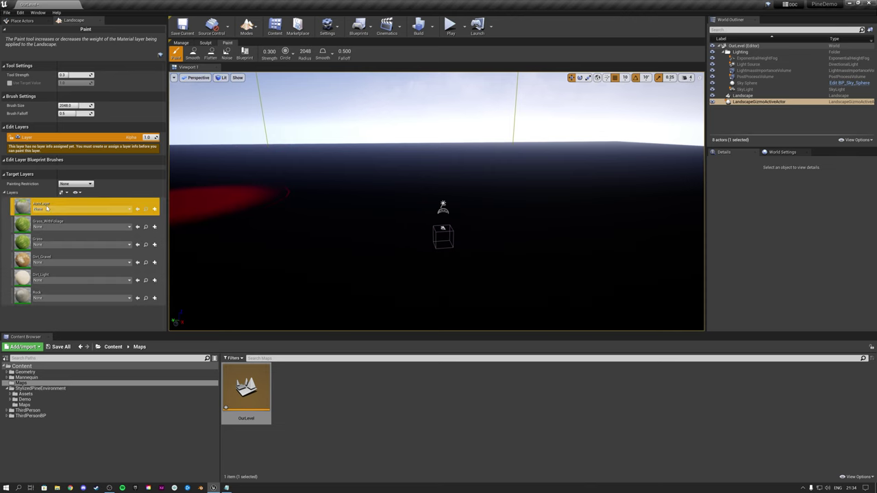
click(47, 210)
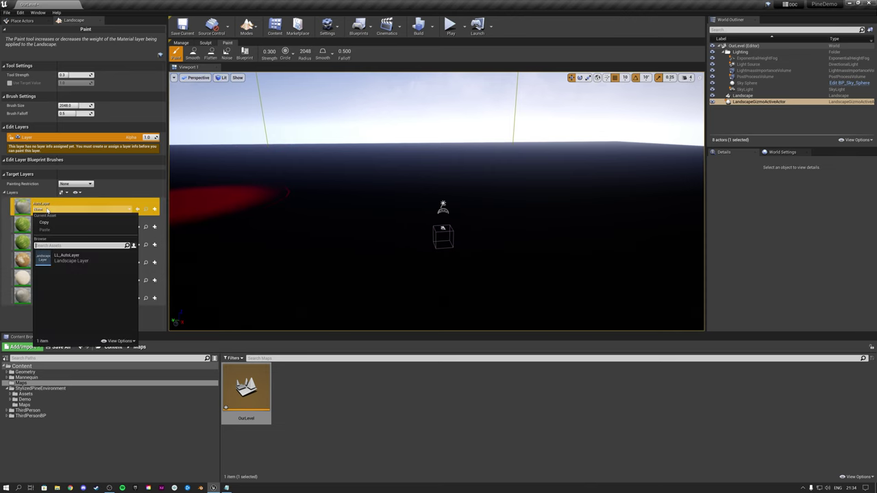
click(68, 259)
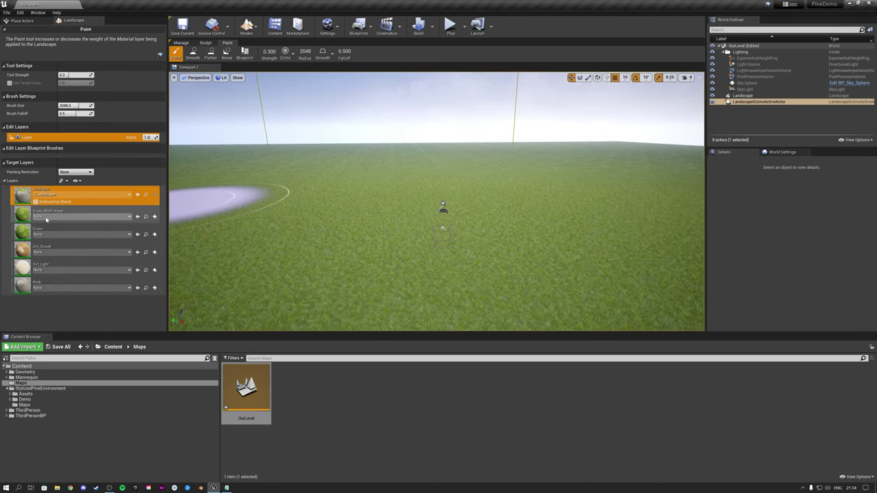
click(46, 216)
click(58, 265)
click(47, 234)
click(57, 285)
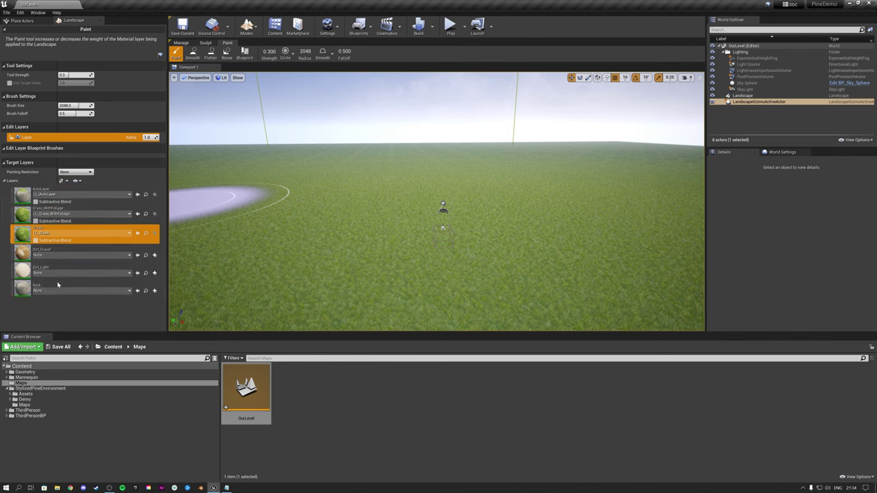
Assign LL_Dirt_Gravel, LL_Dirt_Light and LL_Rock as layer infos to the gravel, light dirt and rock paint layers.
click(48, 255)
click(57, 303)
click(48, 274)
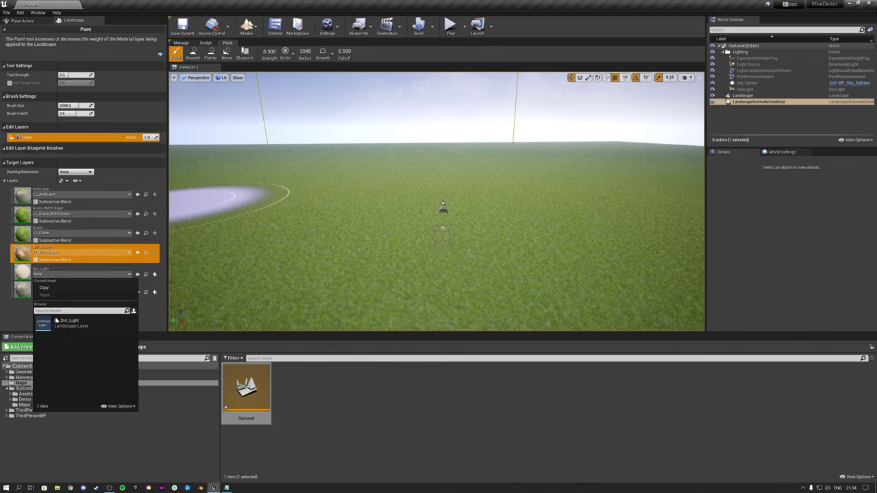
click(58, 321)
click(48, 293)
click(58, 340)
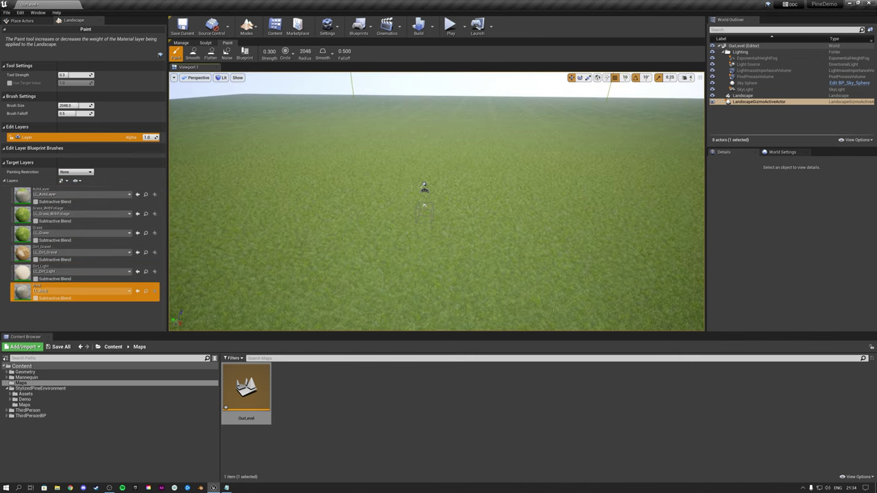
right_drag(541, 177, 562, 175)
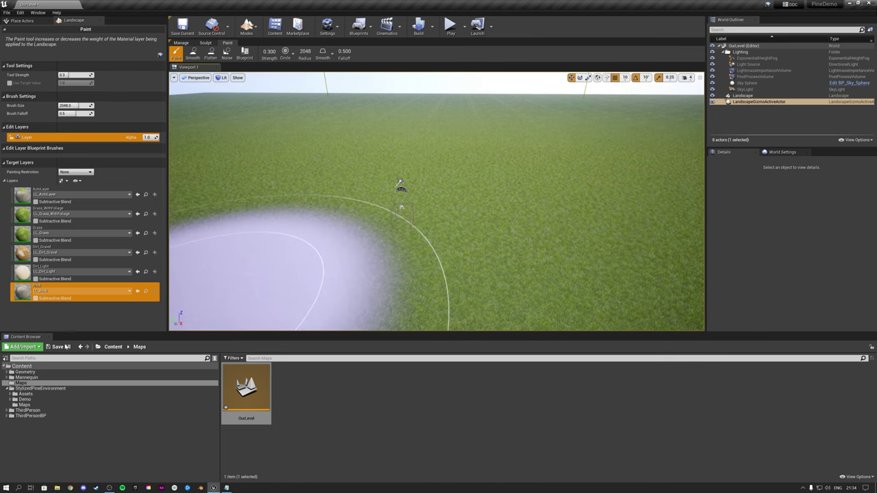
Sculpt a first raised ridge toward the far edge of the landscape with the 2048 brush.
click(205, 44)
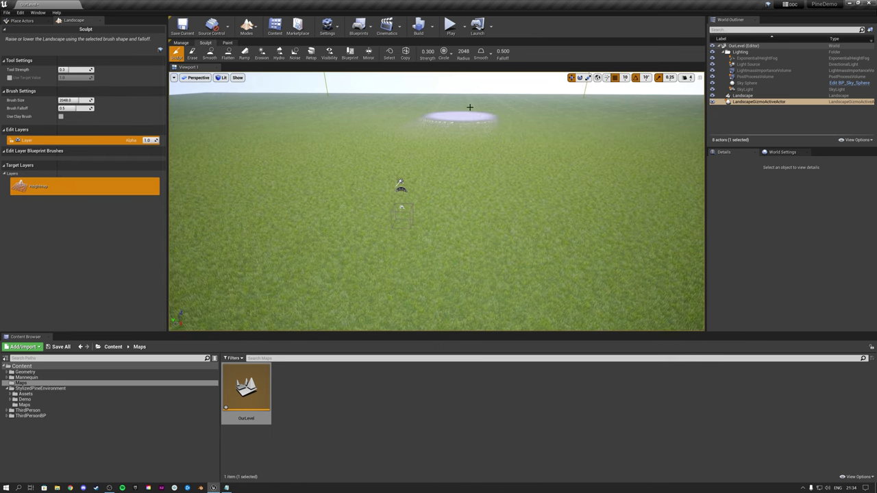
right_drag(473, 92, 425, 107)
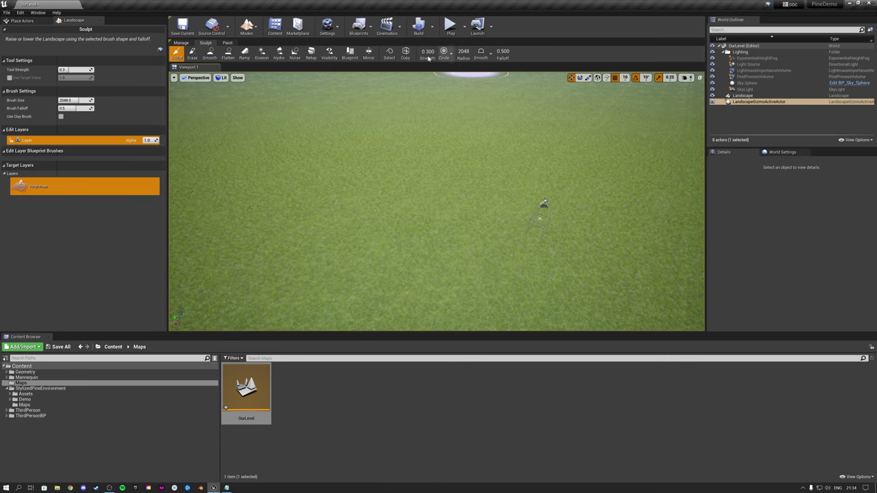
right_drag(458, 137, 417, 117)
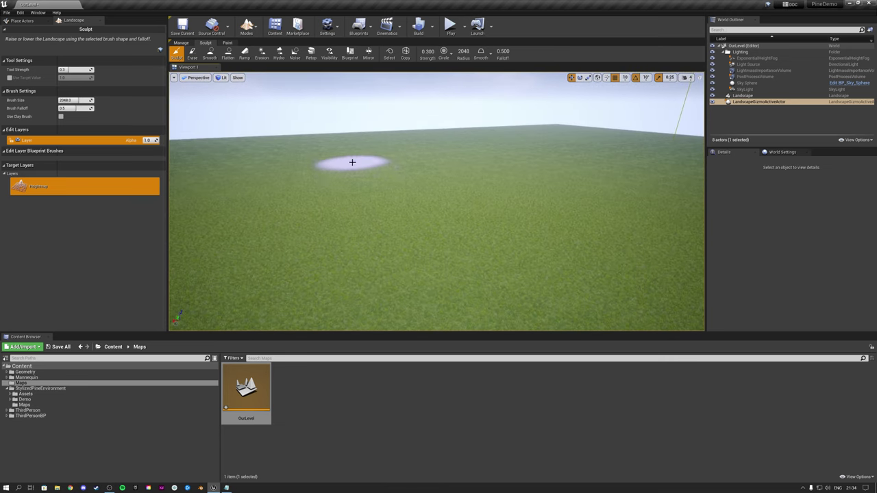
mouse_move(352, 163)
mouse_down()
mouse_move(448, 146)
mouse_move(364, 156)
mouse_move(461, 159)
mouse_up()
right_drag(460, 159, 439, 154)
Increase the sculpt brush size to about 2898 and raise more hills along the landscape's far edge.
drag(79, 100, 87, 100)
mouse_move(494, 156)
mouse_down()
mouse_move(517, 155)
mouse_move(374, 139)
mouse_move(456, 130)
mouse_up()
right_drag(456, 130, 439, 123)
drag(452, 120, 509, 105)
right_drag(509, 106, 493, 130)
drag(494, 133, 519, 129)
right_drag(519, 129, 541, 130)
drag(363, 144, 343, 133)
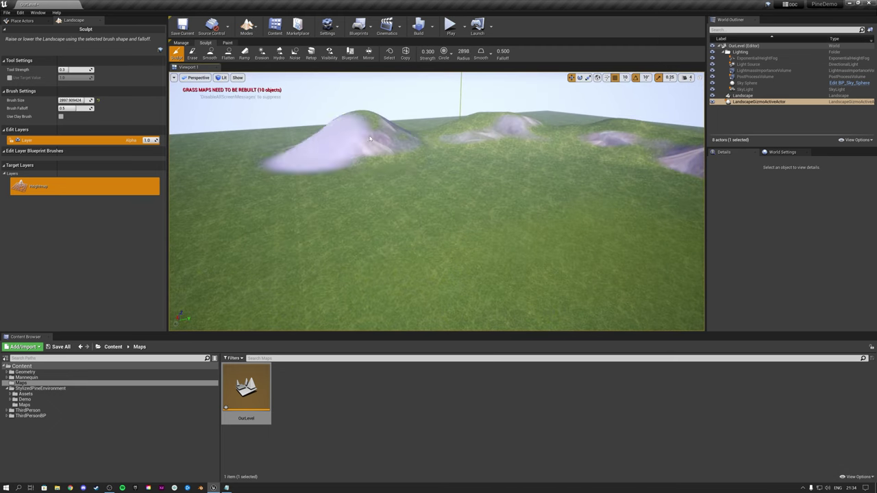
right_drag(343, 133, 384, 130)
mouse_move(507, 116)
mouse_down()
mouse_move(485, 99)
mouse_move(603, 119)
mouse_up()
right_drag(603, 120, 548, 120)
Increase the sculpt brush size to about 4663 and raise broader hills along the landscape's edge.
key(bracketright)
key(bracketright)
key(bracketright)
key(bracketright)
key(bracketright)
key(bracketright)
key(bracketright)
key(bracketright)
key(bracketright)
key(bracketright)
drag(479, 119, 394, 125)
right_drag(394, 125, 356, 127)
drag(493, 137, 346, 147)
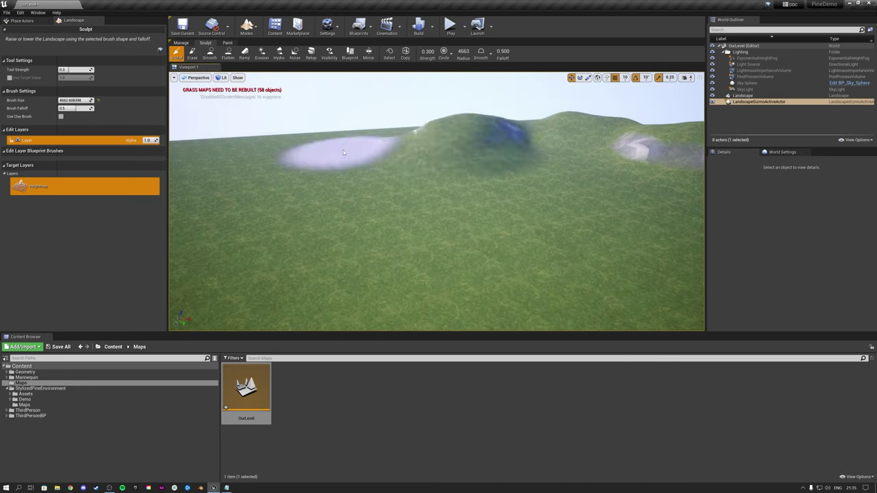
Extend the raised hills along the next stretch of the landscape's perimeter with the same large brush.
right_drag(346, 147, 308, 147)
drag(521, 140, 312, 119)
mouse_move(313, 118)
right_down()
mouse_move(583, 131)
mouse_move(380, 122)
right_up()
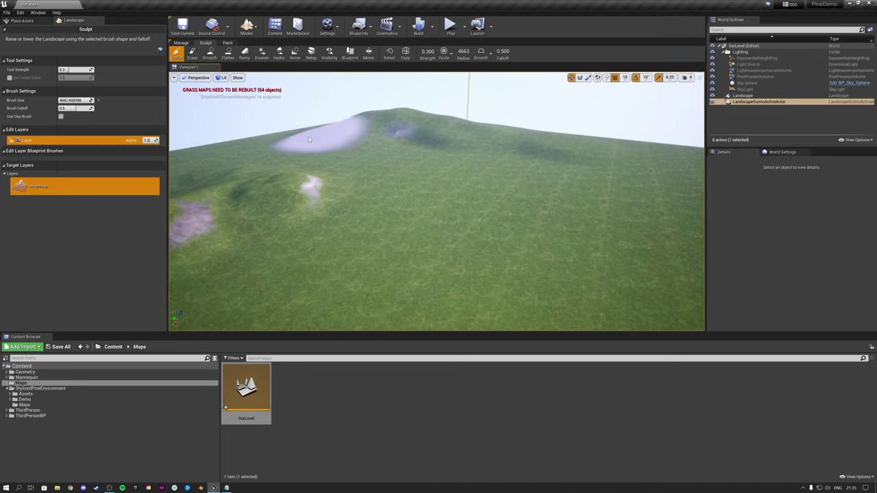
mouse_move(462, 123)
mouse_down()
mouse_move(482, 139)
mouse_move(518, 145)
mouse_up()
right_drag(548, 149, 379, 149)
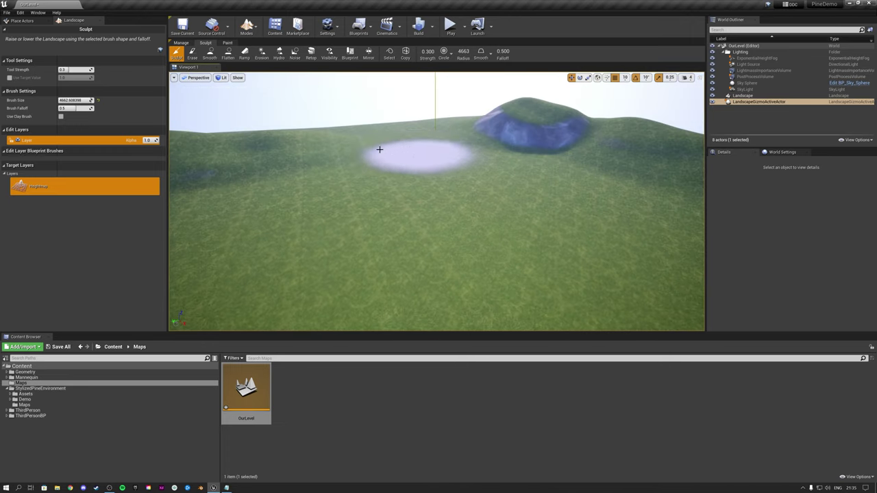
drag(379, 149, 466, 134)
drag(521, 118, 530, 122)
Raise further overlapping hills and peaks around the remaining border to enclose the central valley.
mouse_move(530, 122)
right_down()
mouse_move(384, 113)
mouse_move(402, 119)
right_up()
drag(401, 119, 478, 121)
mouse_move(477, 121)
right_down()
mouse_move(370, 127)
mouse_move(477, 129)
right_up()
drag(478, 128, 409, 114)
right_drag(409, 114, 333, 147)
mouse_move(333, 147)
mouse_down()
mouse_move(467, 134)
mouse_move(582, 161)
mouse_up()
mouse_move(582, 161)
right_down()
mouse_move(651, 134)
mouse_move(658, 142)
mouse_move(696, 140)
mouse_move(648, 154)
mouse_move(516, 162)
right_up()
mouse_move(387, 141)
mouse_down()
mouse_move(400, 137)
mouse_move(377, 139)
mouse_move(528, 154)
mouse_move(492, 169)
mouse_move(593, 206)
mouse_up()
right_drag(241, 224, 68, 224)
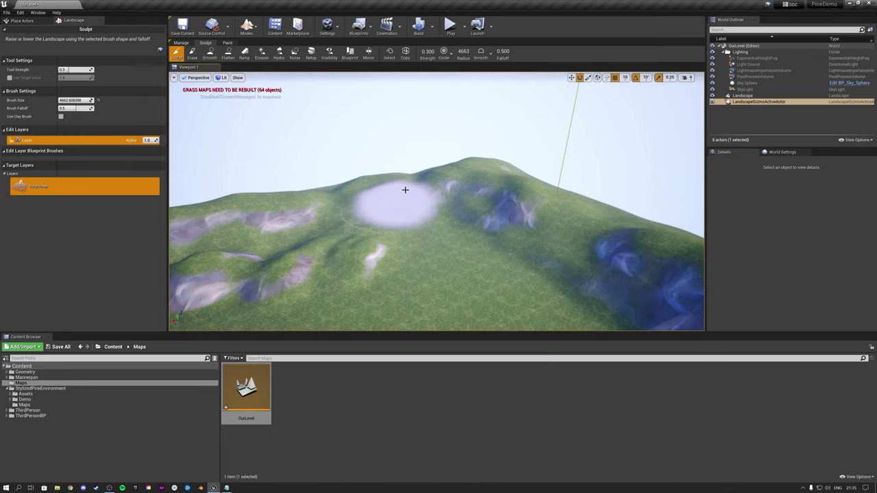
drag(405, 190, 505, 226)
Reduce the sculpt brush size to about 989 and raise low mounds across the flat valley floor.
key(w)
mouse_move(505, 226)
right_down()
mouse_move(562, 288)
mouse_move(572, 254)
mouse_move(556, 280)
right_up()
drag(464, 51, 461, 52)
right_drag(481, 102, 466, 100)
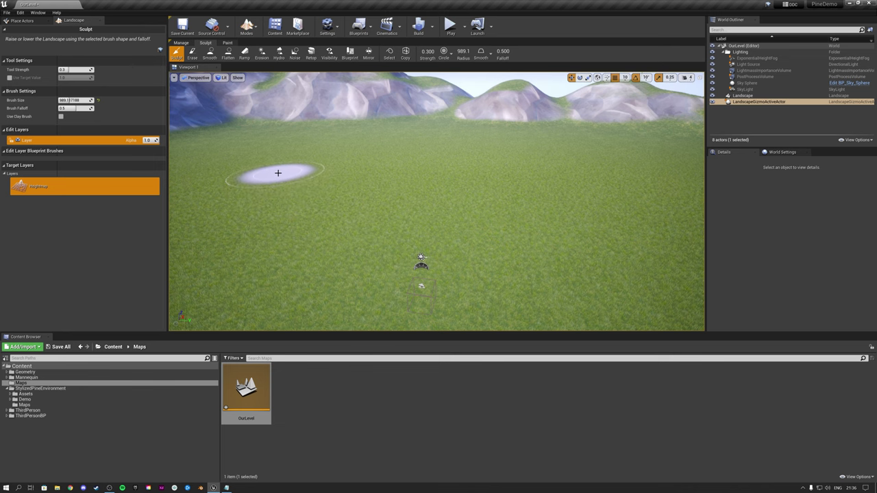
mouse_move(278, 172)
mouse_down()
mouse_move(235, 187)
mouse_move(297, 196)
mouse_move(333, 220)
mouse_move(372, 179)
mouse_up()
right_drag(641, 191, 682, 189)
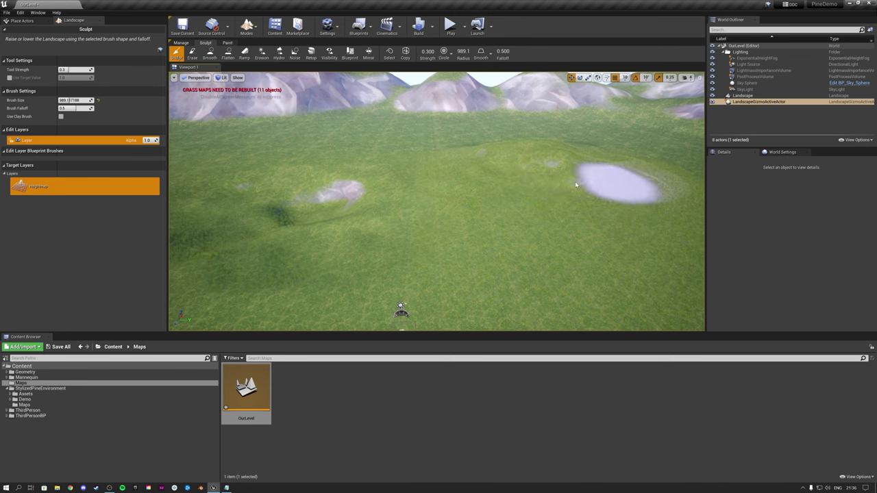
Sculpt more small mounds on the valley floor in front of the tall rocky hills.
right_drag(577, 183, 620, 168)
mouse_move(318, 210)
mouse_down()
mouse_move(348, 207)
mouse_move(289, 183)
mouse_up()
right_drag(411, 218, 472, 218)
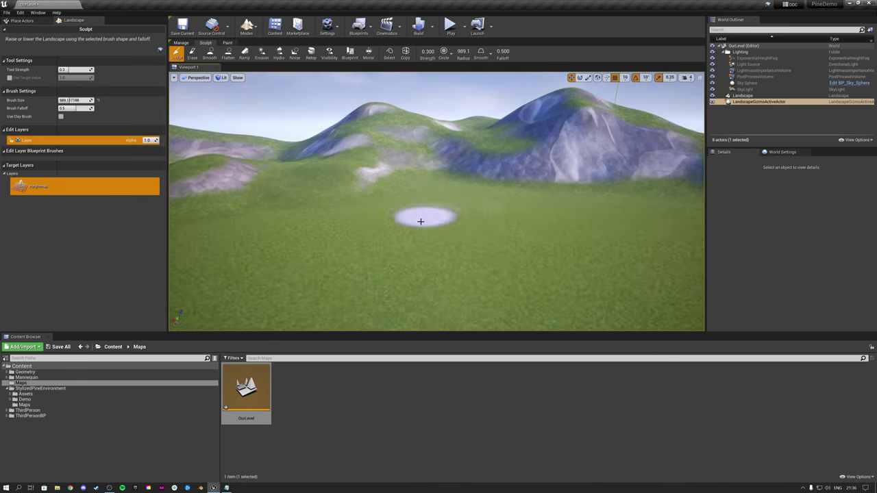
mouse_move(421, 222)
mouse_down()
mouse_move(423, 237)
mouse_move(432, 231)
mouse_up()
right_drag(439, 223, 507, 222)
mouse_move(439, 216)
mouse_down()
mouse_move(439, 180)
mouse_move(552, 168)
mouse_move(452, 178)
mouse_up()
Soften the small valley mounds and their steep rocky sides with the Smooth tool.
click(208, 54)
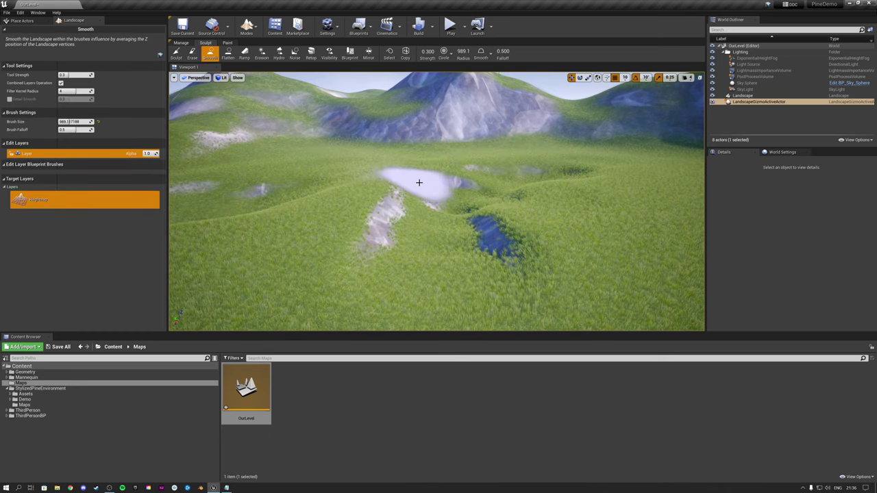
right_drag(418, 183, 473, 206)
mouse_move(416, 202)
mouse_down()
mouse_move(455, 164)
mouse_move(413, 186)
mouse_up()
right_drag(414, 185, 397, 185)
right_drag(511, 178, 517, 183)
mouse_move(552, 194)
mouse_down()
mouse_move(487, 199)
mouse_move(564, 203)
mouse_up()
mouse_move(566, 204)
right_down()
mouse_move(566, 223)
mouse_move(571, 207)
right_up()
Add uneven bumps to the flat valley floor with the Noise tool, undoing an unwanted stroke.
right_drag(541, 179, 286, 86)
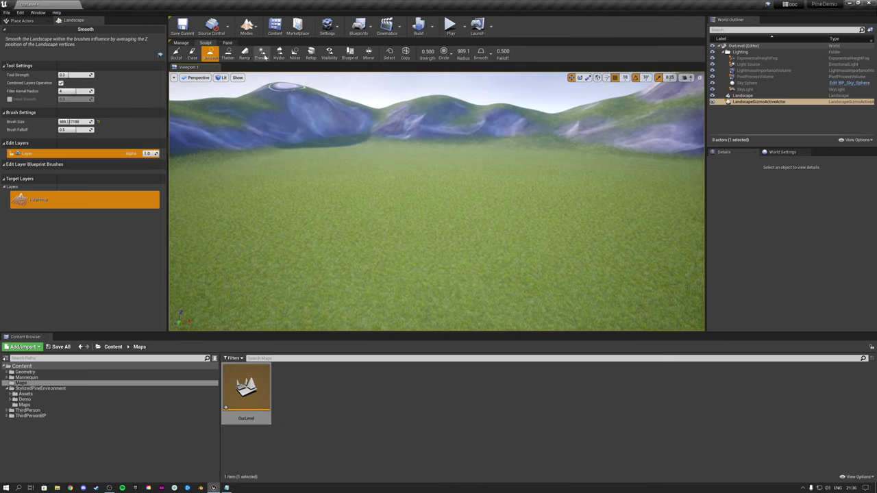
click(296, 53)
mouse_move(366, 188)
mouse_down()
mouse_move(457, 164)
mouse_move(261, 172)
mouse_move(405, 154)
mouse_up()
key(ctrl+z)
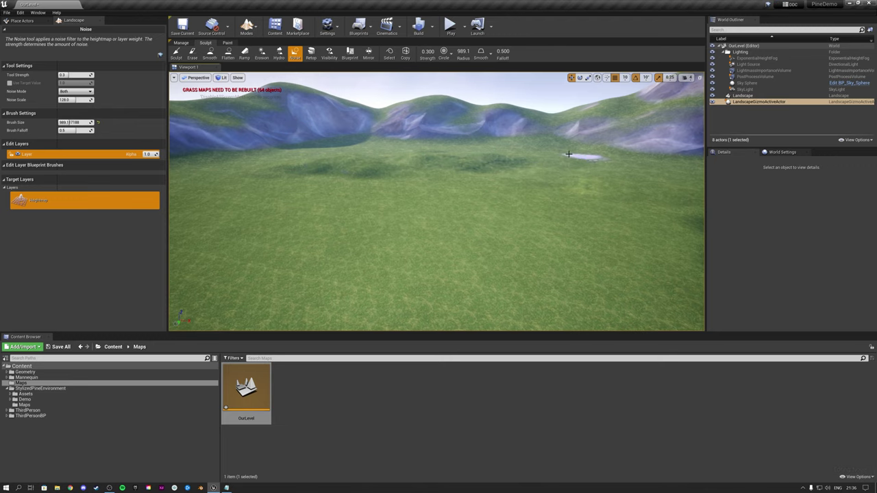
mouse_move(569, 155)
right_down()
mouse_move(566, 224)
mouse_move(534, 208)
mouse_move(555, 196)
mouse_move(523, 184)
mouse_move(523, 165)
mouse_move(490, 161)
right_up()
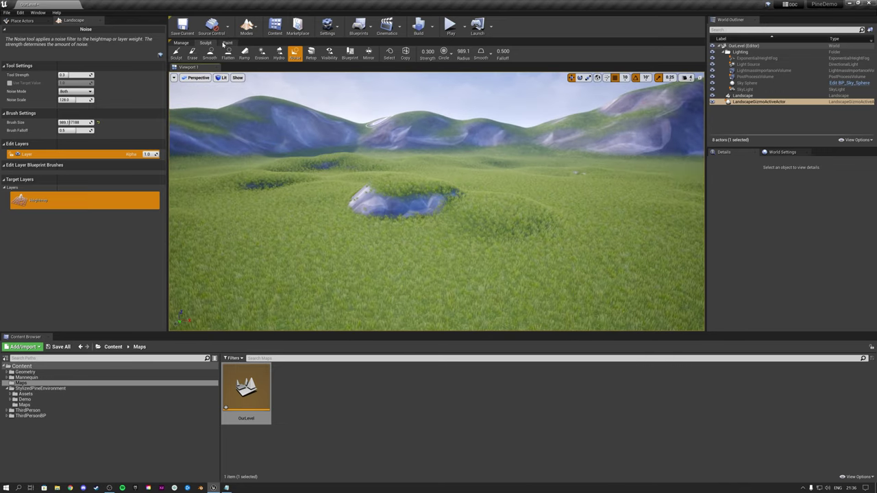
Switch to Foliage mode and open the Trees meshes folder of StylizedPineEnvironment.
click(247, 28)
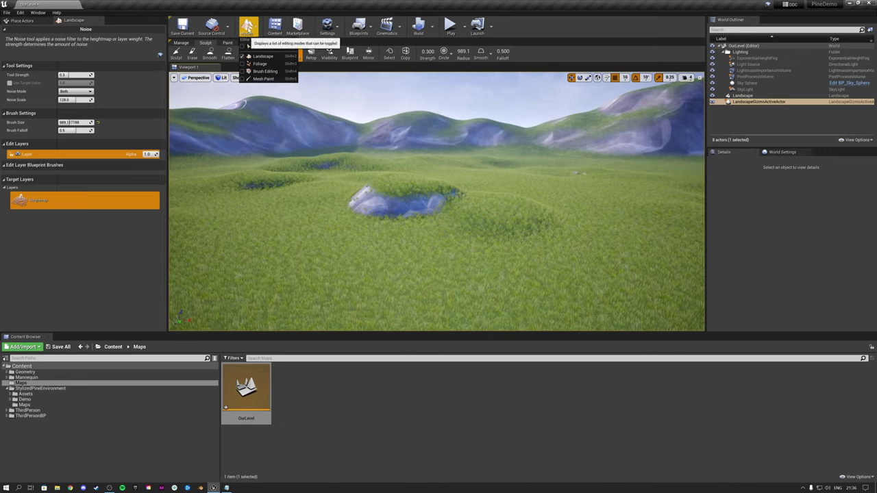
click(260, 64)
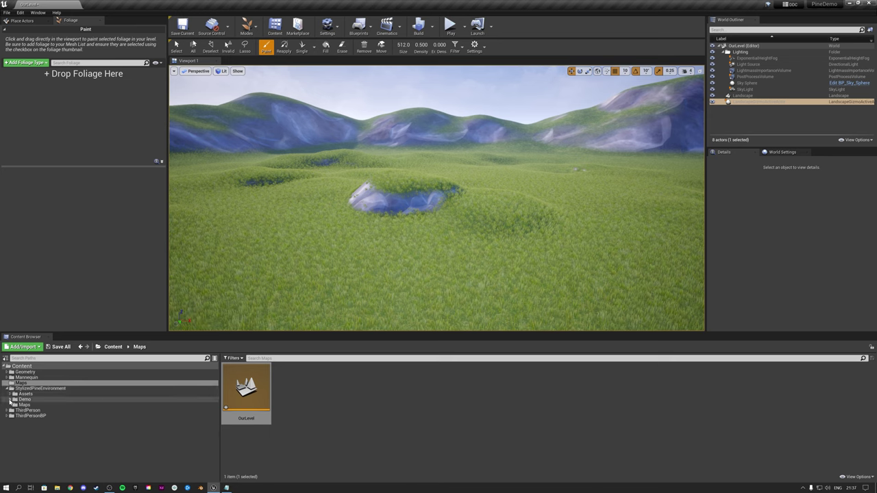
click(10, 394)
click(30, 416)
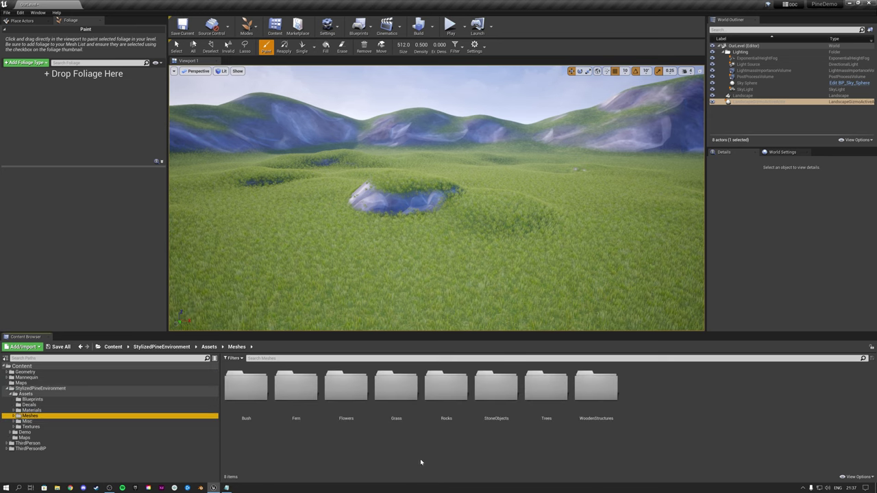
double_click(546, 389)
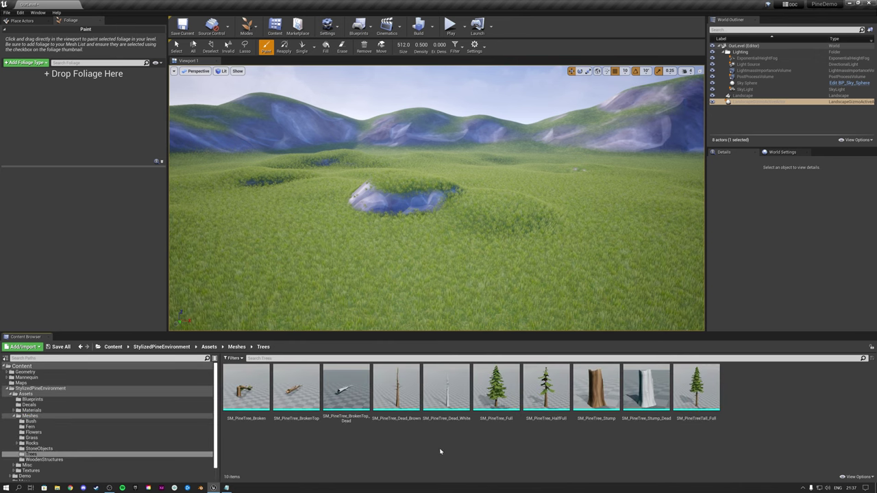
Add SM_PineTree_Dead_Brown, SM_PineTree_Dead_White, SM_PineTree_Full, SM_PineTree_HalfFull and SM_PineTreeTall_Full as foliage types.
click(404, 395)
shift+click(539, 402)
ctrl+click(716, 399)
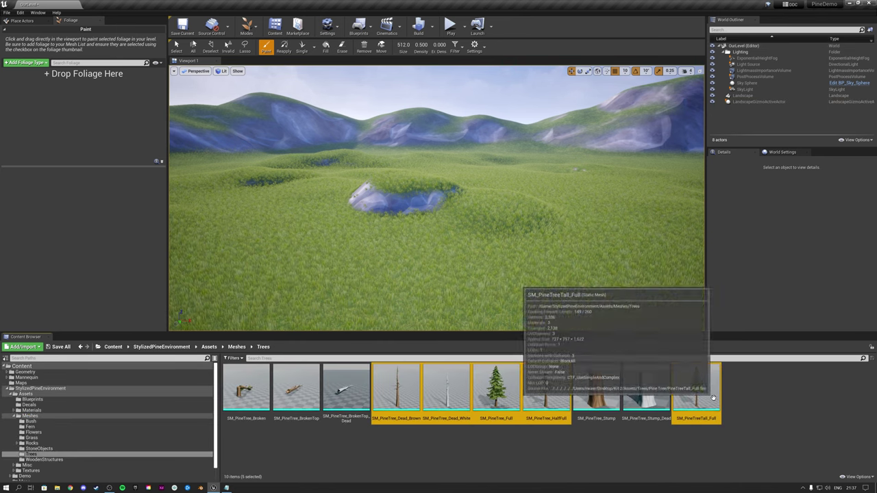
drag(539, 398, 70, 131)
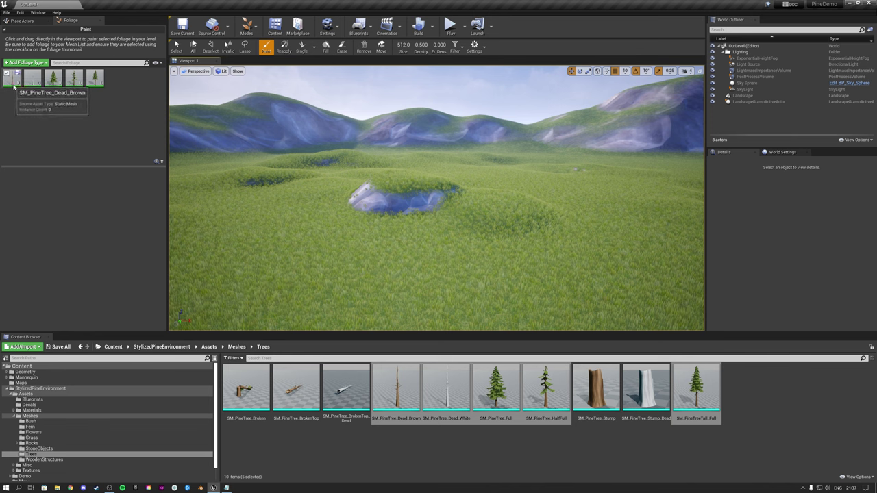
Set all five tree types to density 1, radius 50 and maximum scale 1.5, with Align to Normal off.
click(13, 85)
shift+click(94, 85)
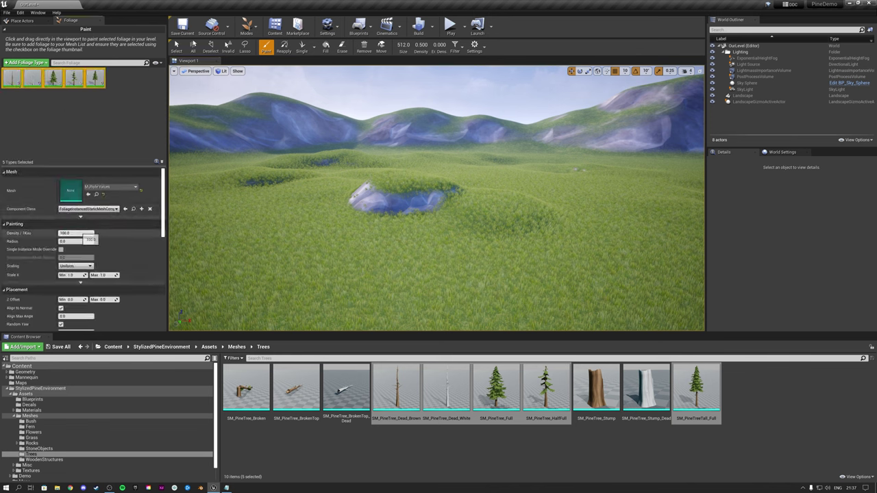
click(84, 234)
text(1)
key(Return)
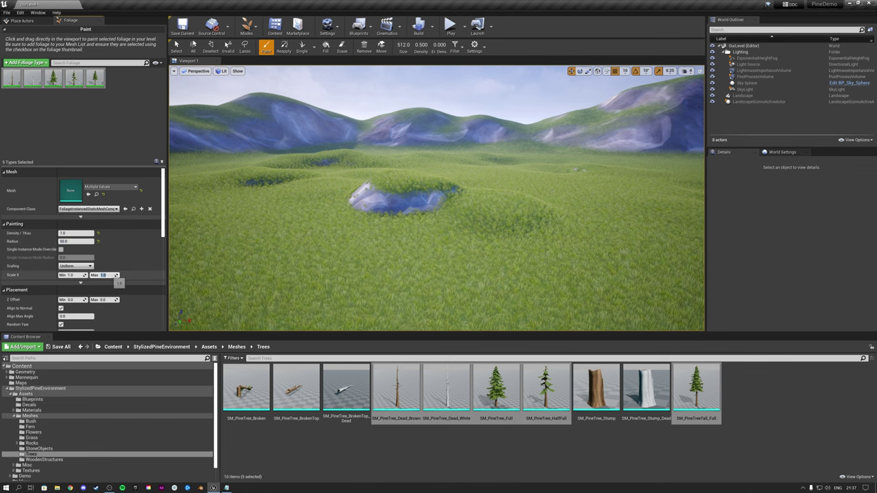
scroll(115, 281, down, 1)
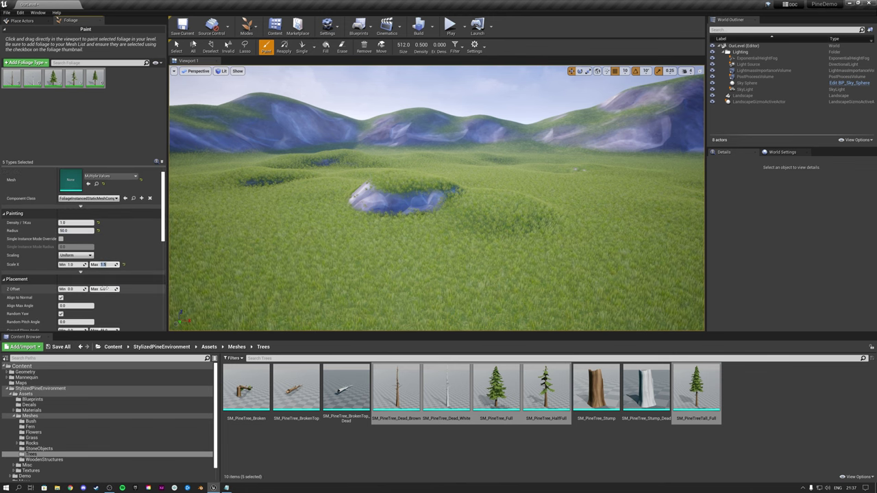
click(61, 298)
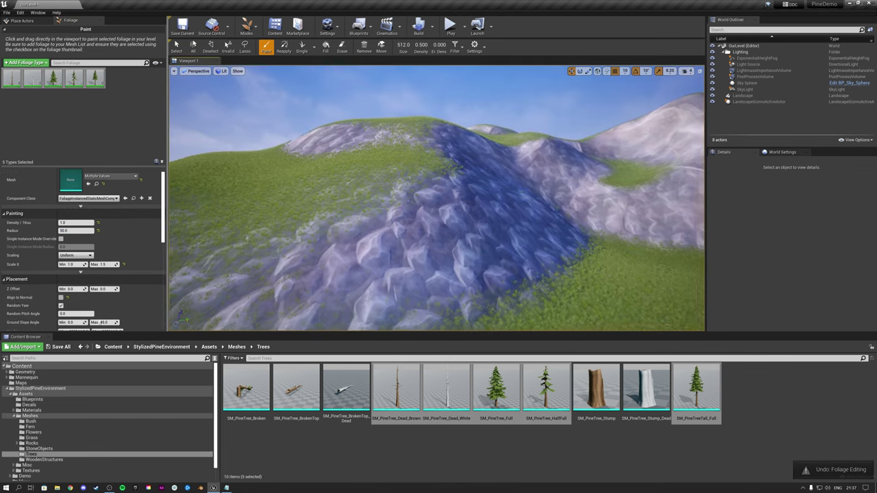
Paint a small cluster of pine trees on the grassy hillside beside the rocky slope.
key(w)
right_drag(436, 199, 356, 189)
mouse_move(480, 205)
right_down()
mouse_move(410, 181)
mouse_move(458, 196)
mouse_move(438, 199)
mouse_move(449, 212)
mouse_move(309, 195)
right_up()
click(411, 181)
key(e)
key(w)
key(d)
Try painting trees on the steep rocky slope with Align to Normal turned on.
click(63, 298)
right_drag(329, 229, 507, 250)
key(s)
right_drag(487, 202, 436, 218)
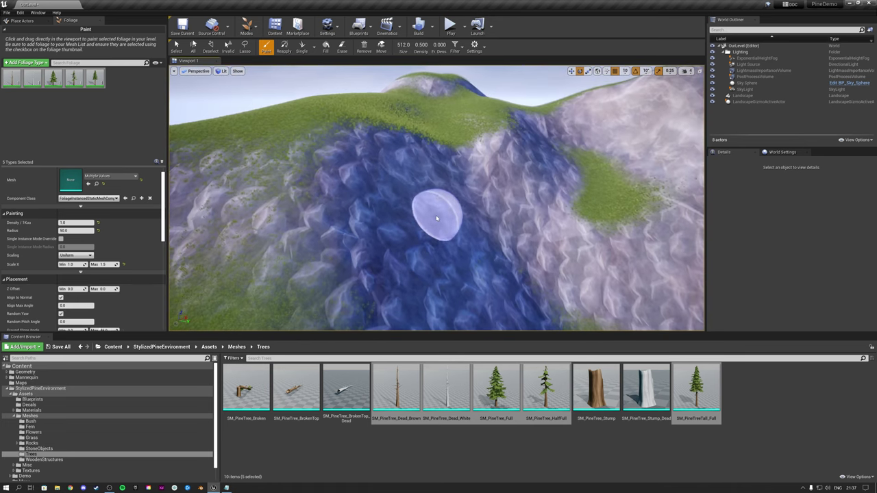
click(399, 162)
mouse_move(405, 168)
right_down()
mouse_move(408, 154)
mouse_move(431, 199)
right_up()
click(425, 230)
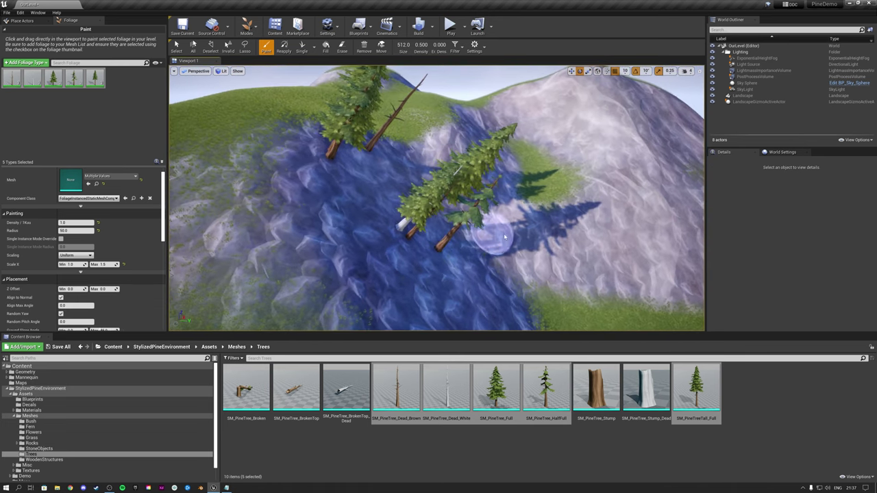
Undo the trees painted on the rocky slope and the Align to Normal change.
mouse_move(505, 236)
right_down()
mouse_move(501, 218)
mouse_move(408, 233)
right_up()
key(s)
key(ctrl+z)
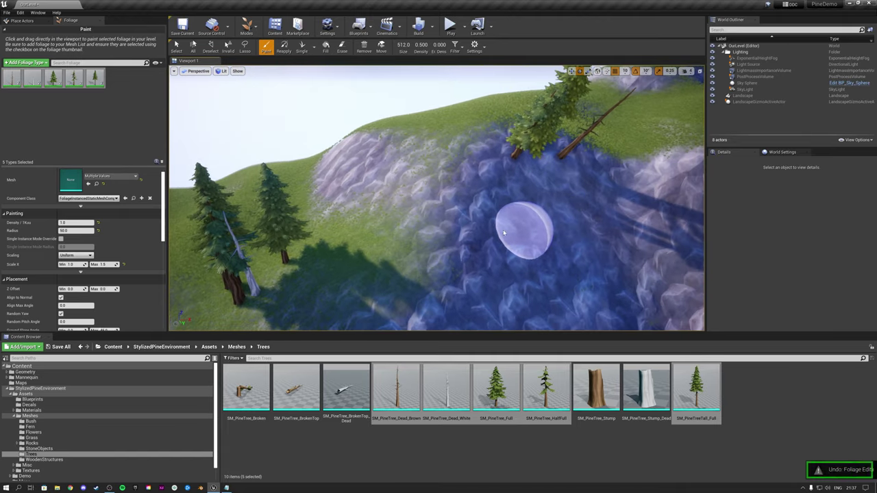
key(ctrl+z)
key(ctrl+z)
right_drag(229, 263, 185, 277)
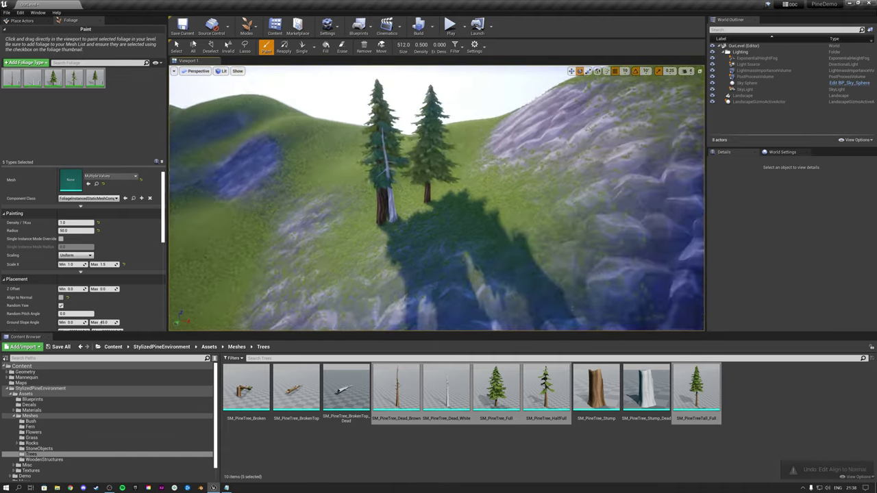
Activate only the full, half-full and tall full pine trees and paint tree groups at the foot of the hills.
mouse_move(344, 206)
right_down()
mouse_move(329, 198)
mouse_move(342, 204)
right_up()
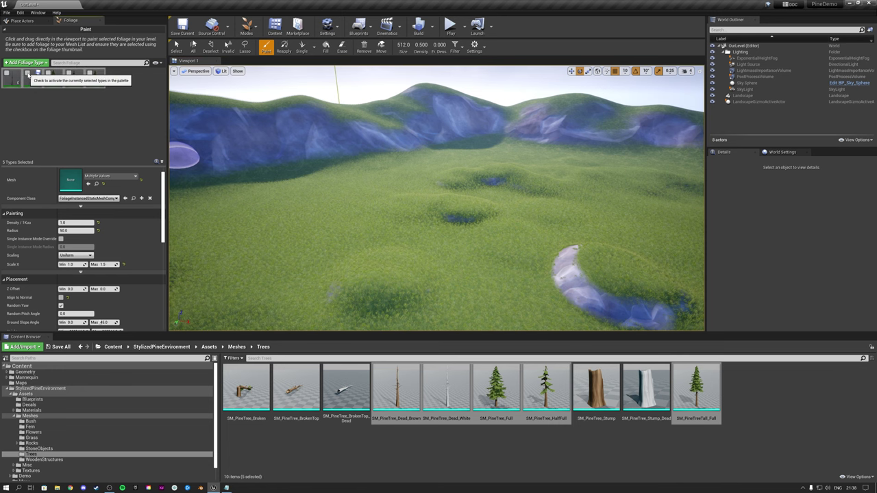
click(51, 77)
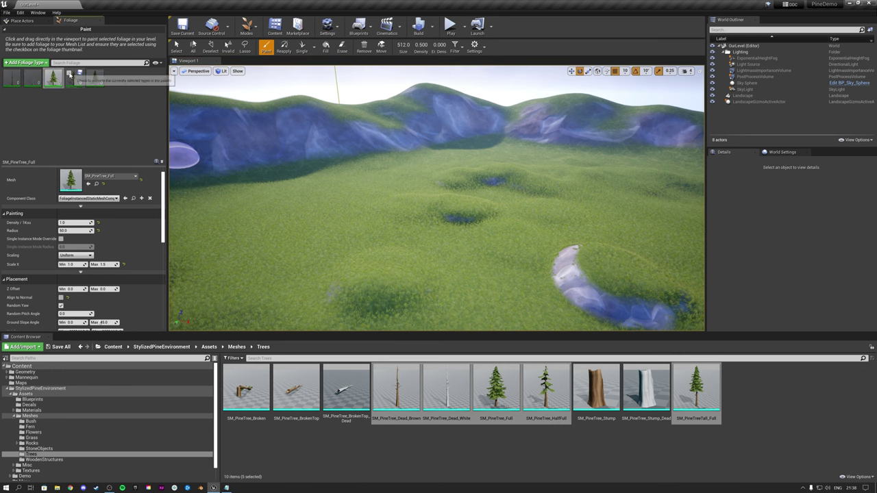
click(442, 168)
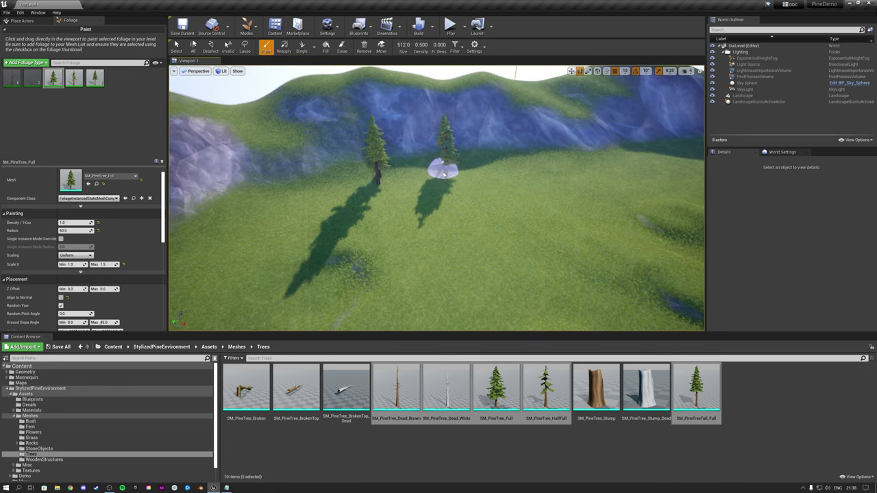
click(522, 167)
click(630, 163)
click(480, 184)
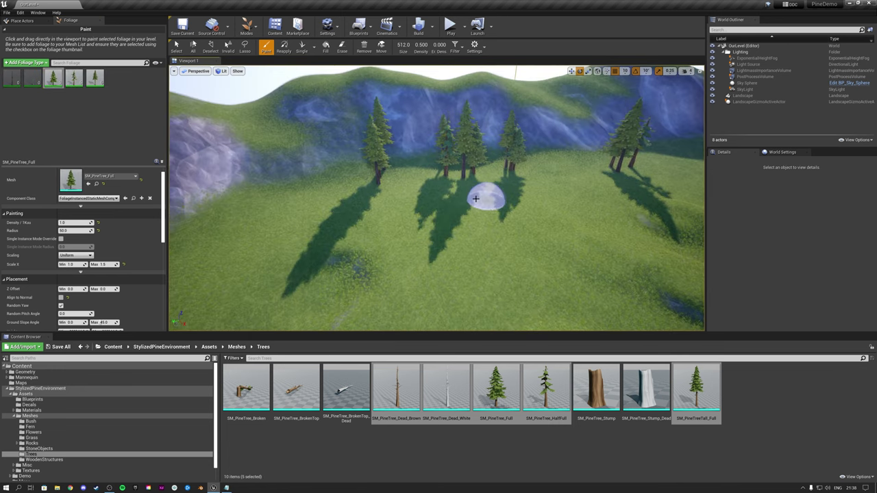
click(415, 173)
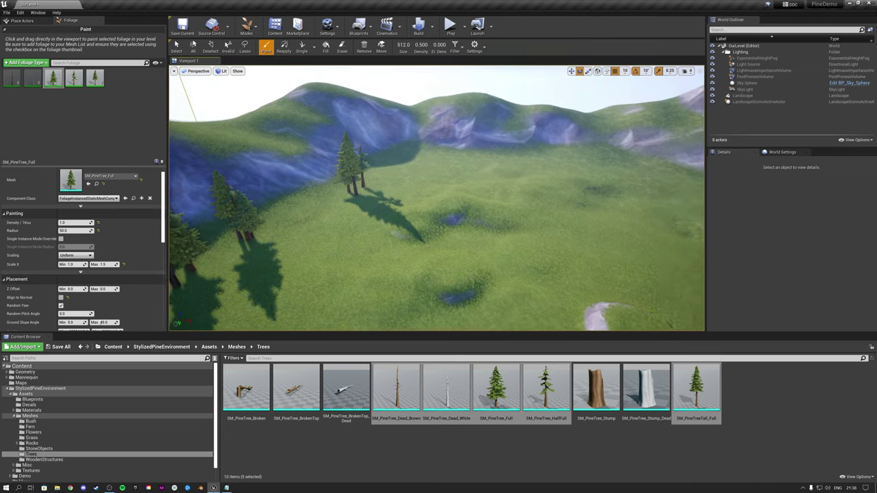
Fill the gaps between the tree groups with more pines along the foot of the hills.
right_drag(390, 217, 385, 216)
click(296, 223)
click(321, 205)
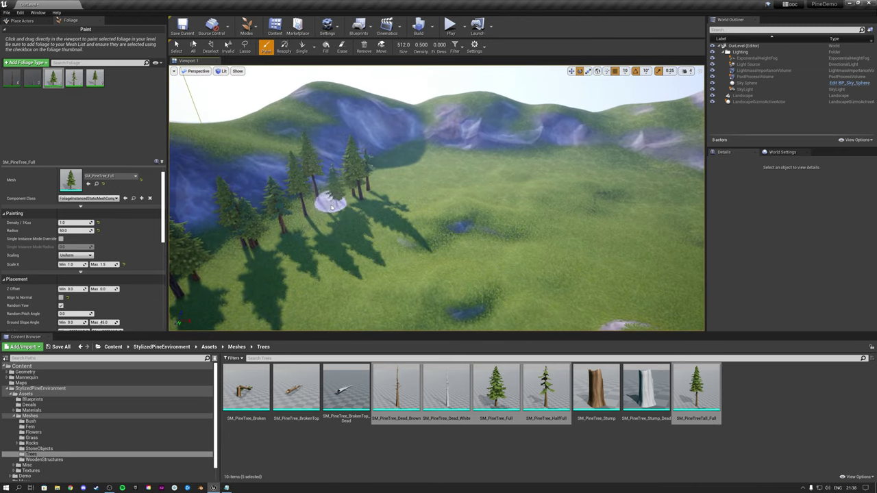
click(330, 201)
click(413, 170)
click(388, 177)
Paint scattered pine trees over the hilltops, grassy slopes and valley edges around the landscape.
mouse_move(389, 177)
mouse_down()
mouse_move(446, 164)
mouse_move(558, 166)
mouse_move(609, 180)
mouse_up()
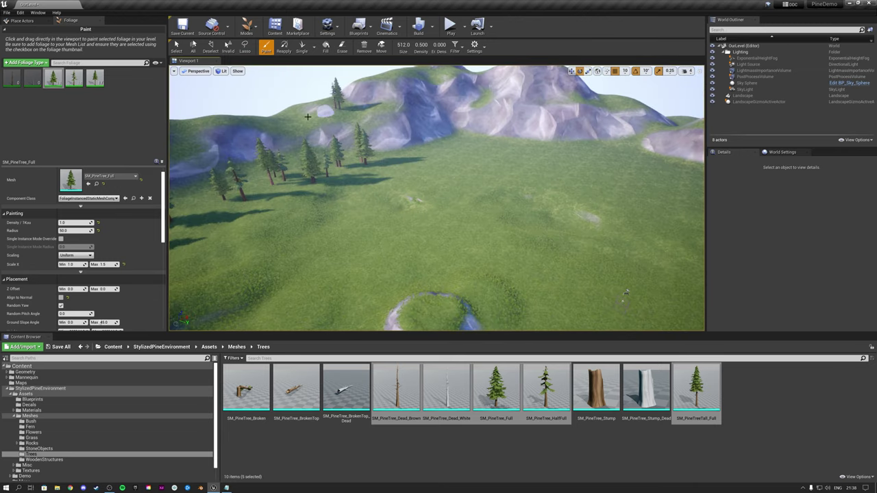
mouse_move(307, 116)
mouse_down()
mouse_move(294, 128)
mouse_move(442, 140)
mouse_move(412, 158)
mouse_up()
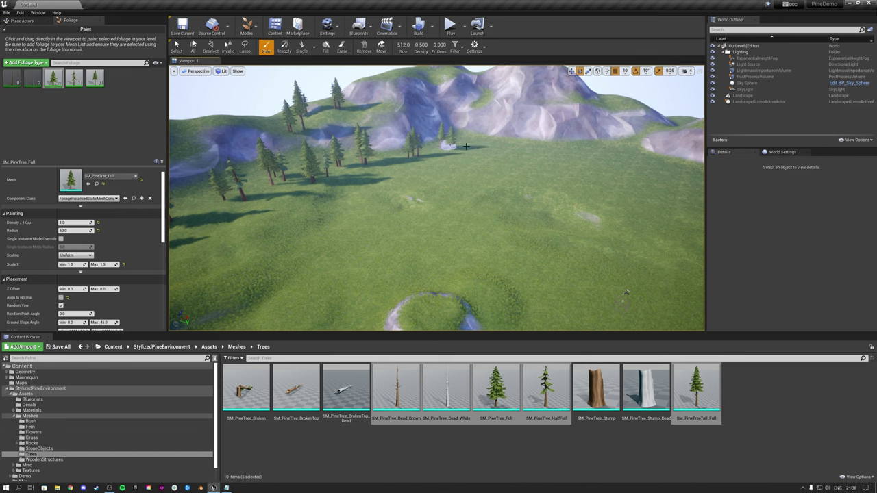
drag(466, 145, 503, 154)
drag(356, 162, 525, 169)
drag(525, 168, 603, 164)
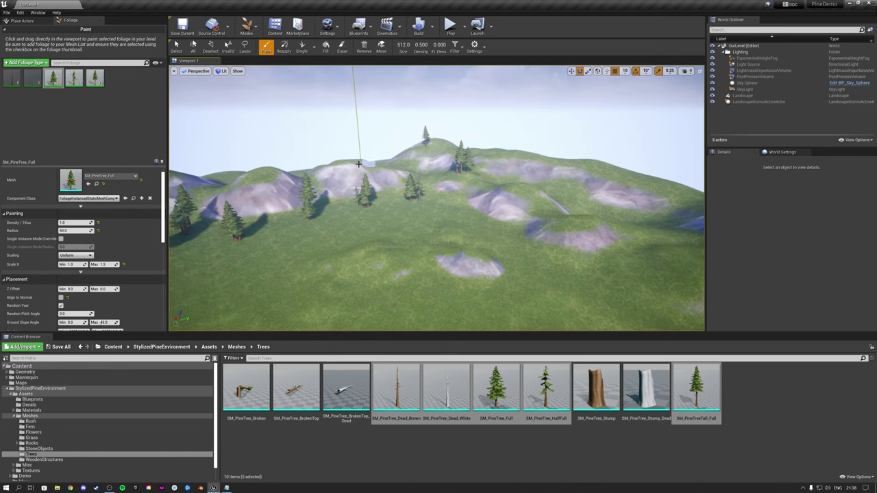
drag(365, 164, 602, 174)
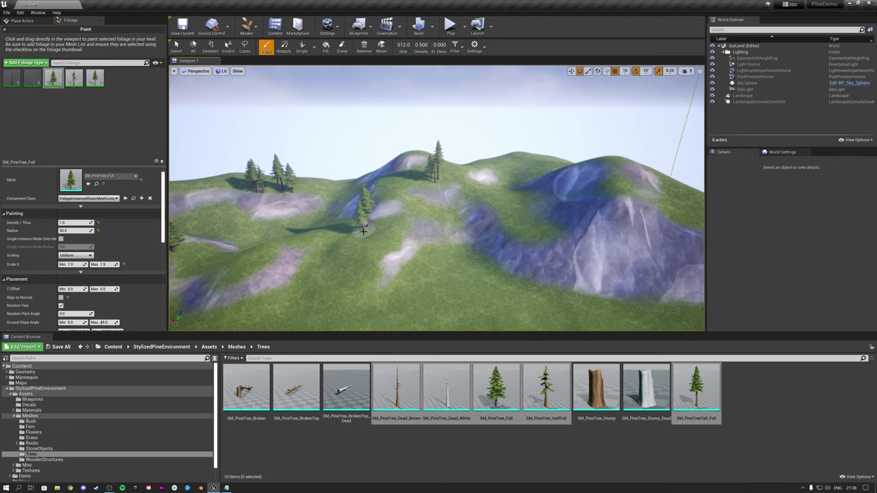
Activate only the full pine tree and paint single trees scattered across the open valley floor.
drag(363, 231, 613, 172)
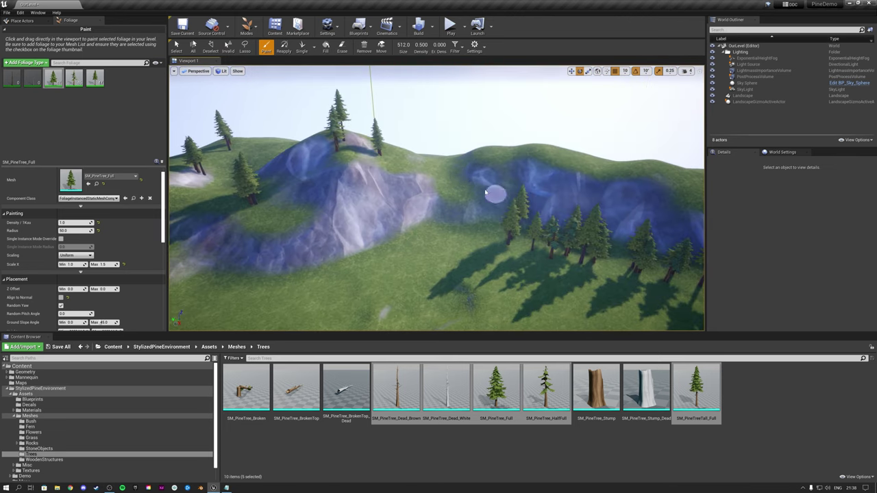
drag(494, 190, 398, 233)
drag(397, 233, 329, 254)
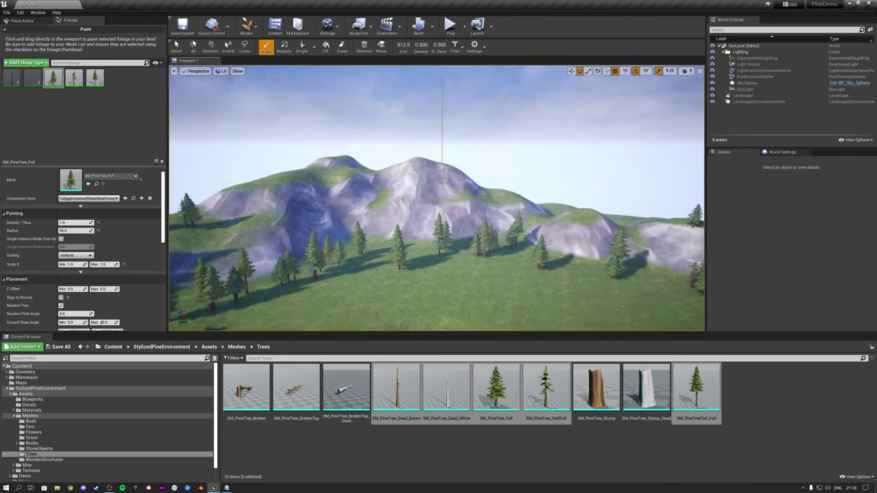
drag(308, 137, 366, 159)
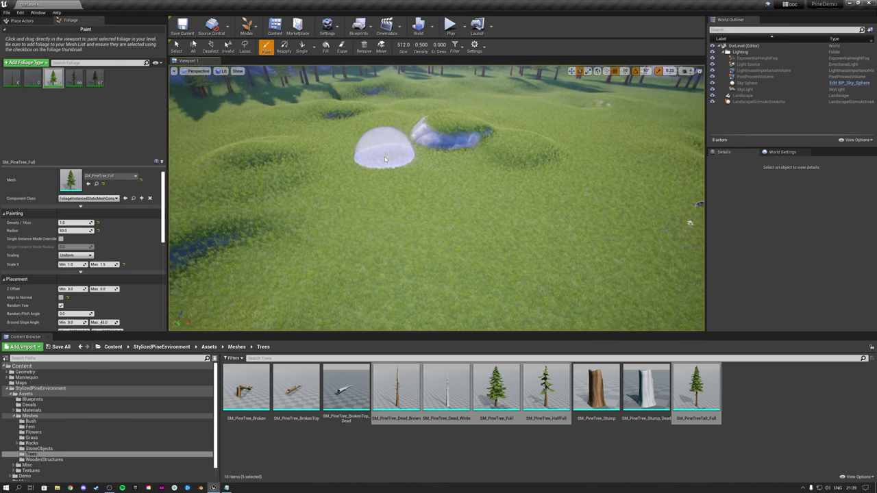
click(385, 159)
click(627, 182)
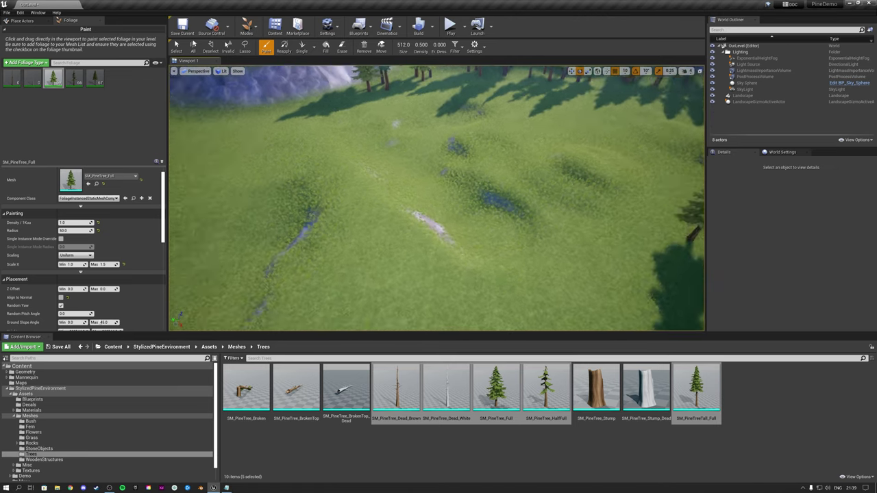
click(392, 257)
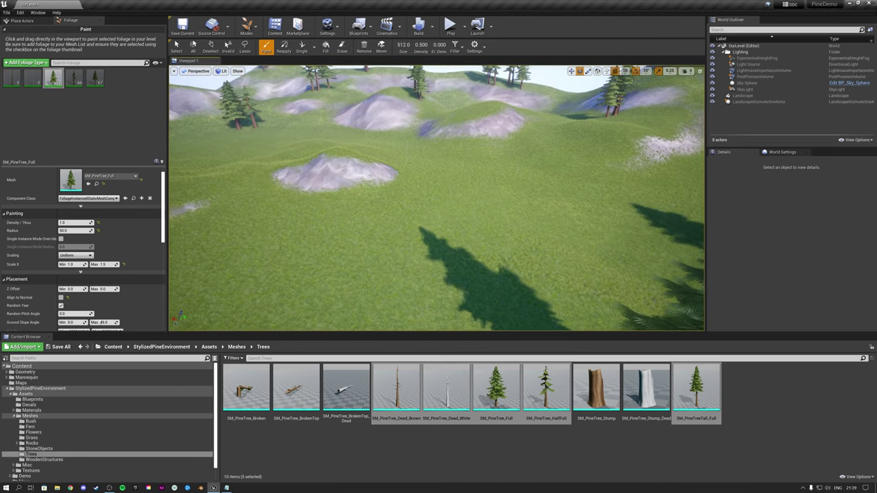
click(450, 190)
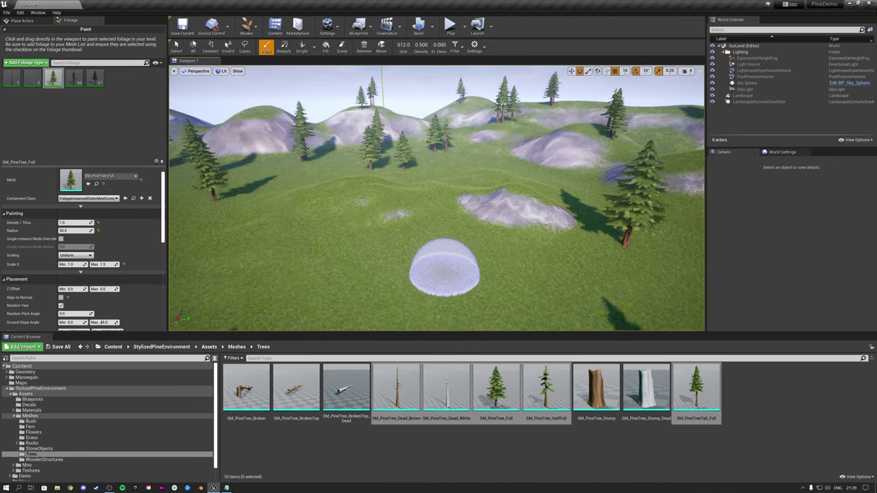
click(456, 257)
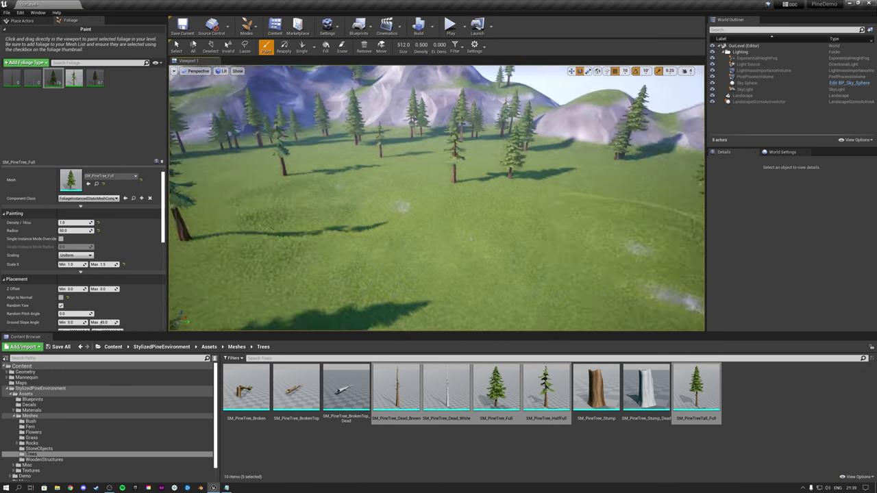
Paint individual half-full pine trees across the valley floor among the full pines.
right_drag(471, 240, 501, 194)
right_drag(448, 220, 617, 227)
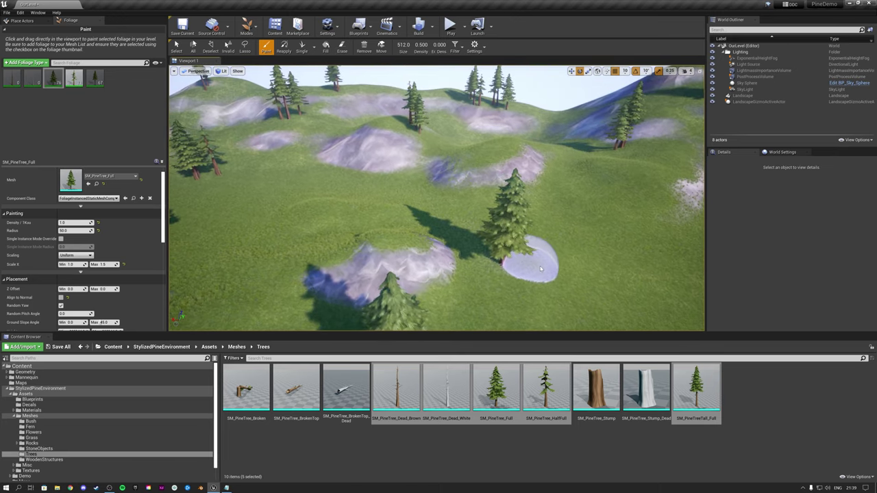
right_drag(540, 269, 764, 253)
key(w)
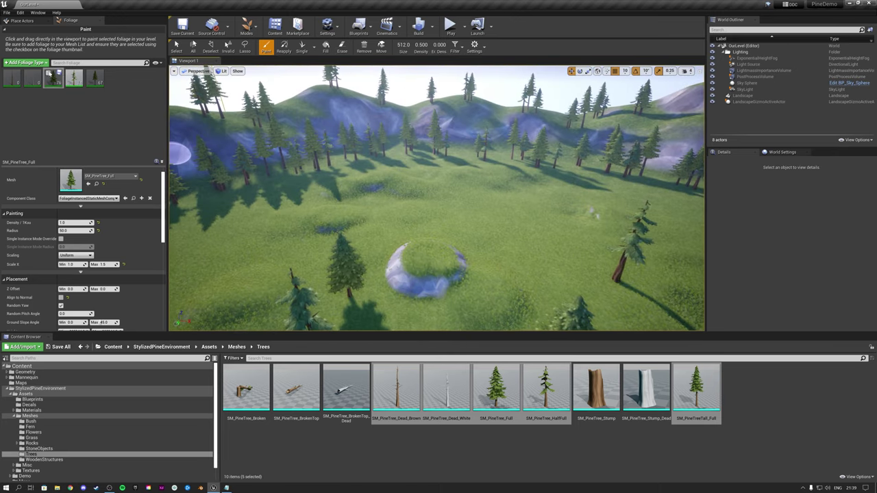
Deactivate the half-full pine, activate the tall full pine and paint individual tall pines across the valley floor.
click(70, 73)
click(90, 74)
click(500, 218)
right_drag(452, 223, 384, 219)
right_drag(473, 267, 617, 257)
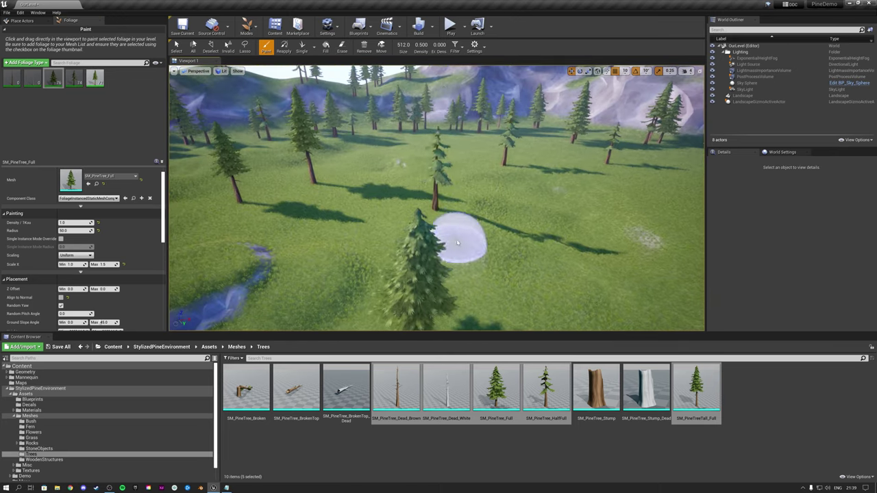
mouse_move(458, 243)
right_down()
mouse_move(541, 196)
mouse_move(521, 274)
mouse_move(507, 226)
right_up()
click(520, 275)
Swap the tall full pine for the white dead pine and paint a few dead trunks among the valley trees.
click(90, 73)
click(29, 73)
right_drag(412, 165, 440, 162)
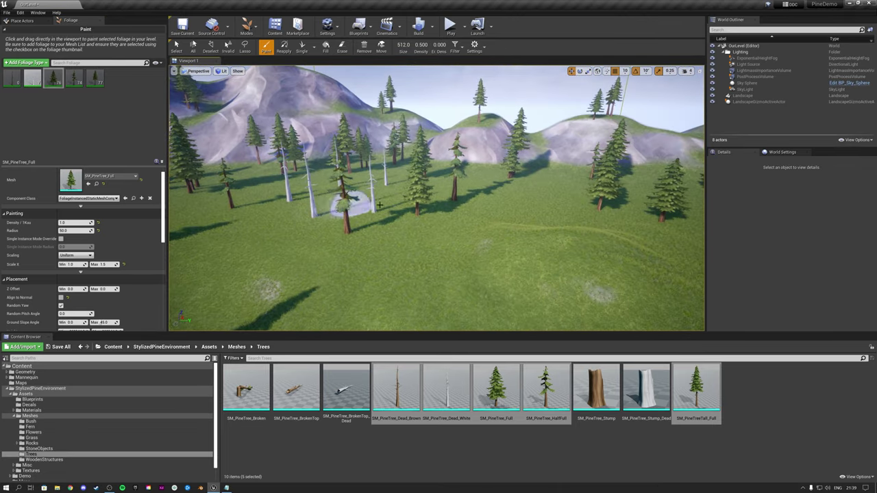
right_drag(379, 205, 379, 205)
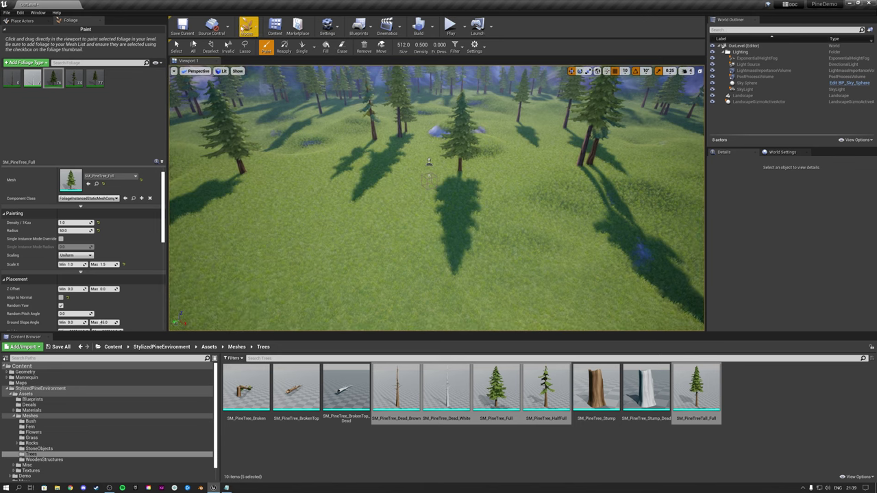
Add the meshes SM_Flower1, SM_Flower2 and SM_Flower3 from the Flowers folder as foliage types.
click(32, 431)
click(247, 387)
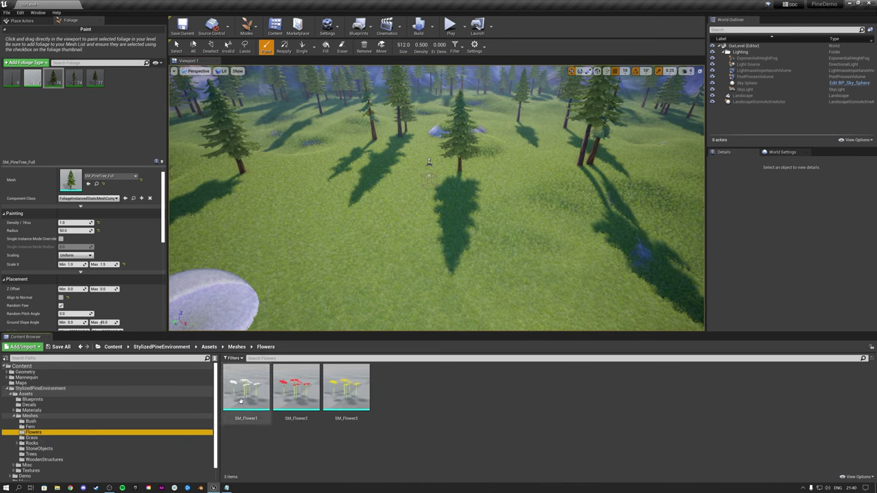
shift+click(368, 404)
drag(364, 397, 85, 139)
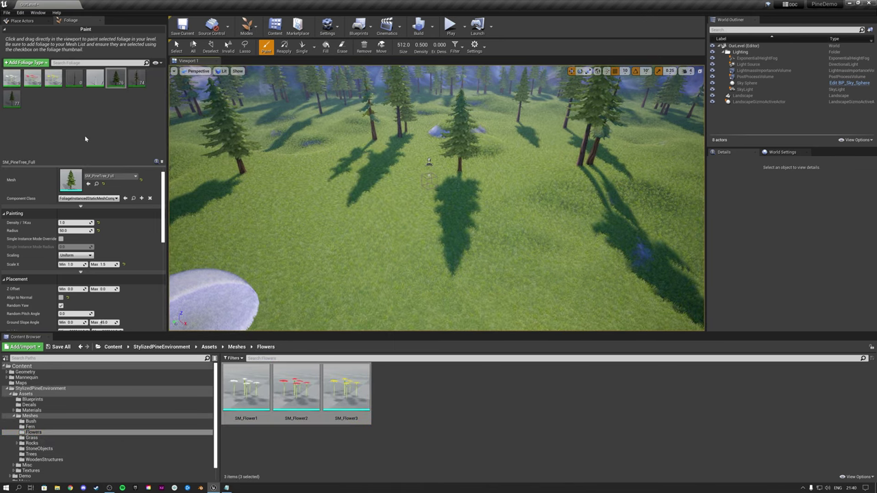
Set the three flower types to a density of 150 and a radius of 25, and adjust their maximum scale.
click(11, 78)
shift+click(53, 78)
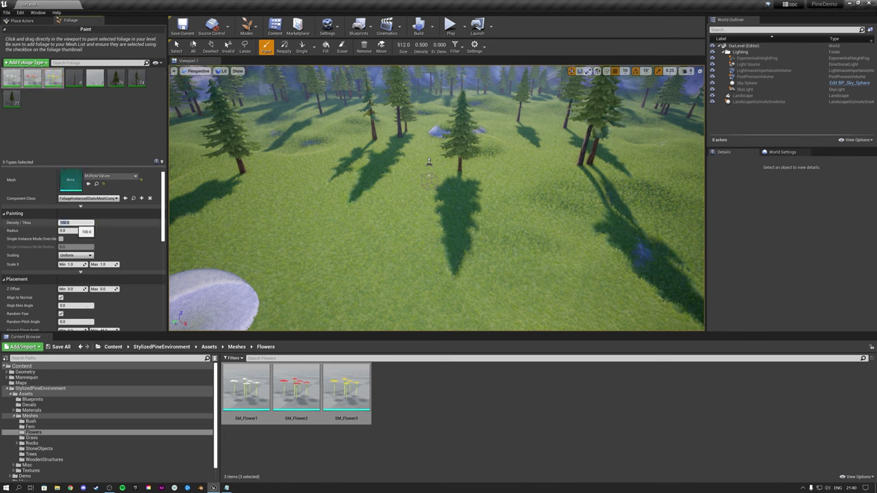
key(Return)
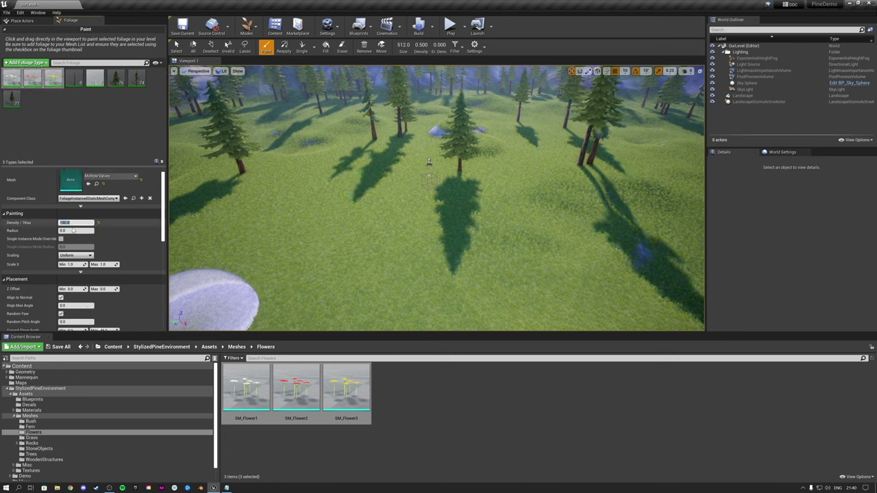
click(72, 230)
text(25)
key(Return)
click(102, 264)
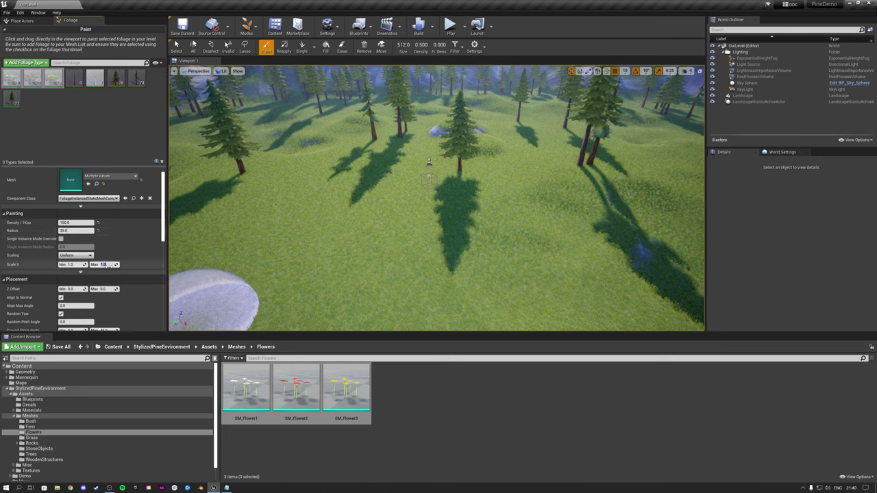
scroll(100, 277, down, 4)
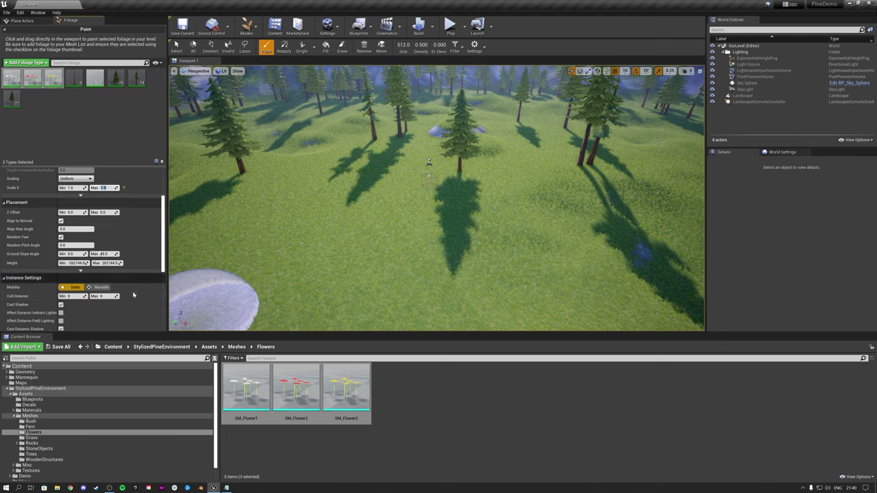
click(61, 262)
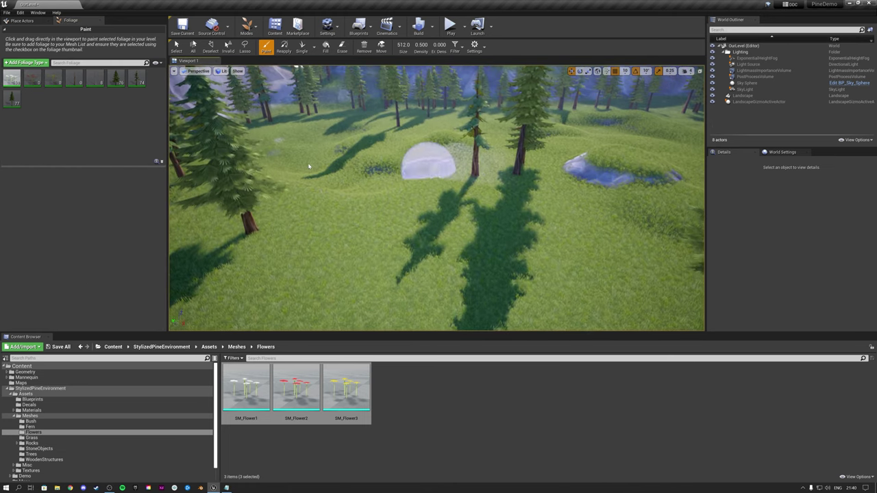
Paint patches of the white SM_Flower1 flowers on the grass around the valley trees and small mounds.
mouse_move(296, 169)
right_down()
mouse_move(479, 183)
mouse_move(476, 159)
mouse_move(480, 181)
mouse_move(506, 184)
right_up()
click(479, 196)
click(525, 166)
click(606, 183)
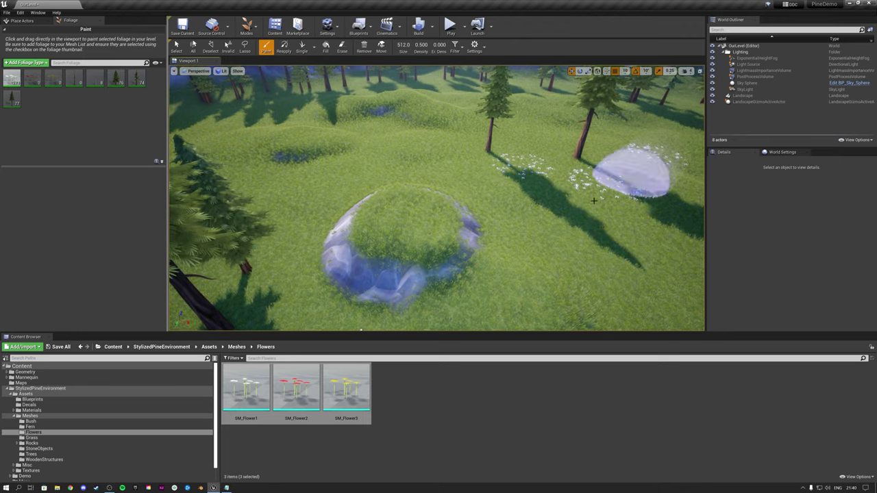
key(e)
mouse_move(650, 176)
right_down()
mouse_move(692, 179)
mouse_move(696, 192)
mouse_move(704, 178)
right_up()
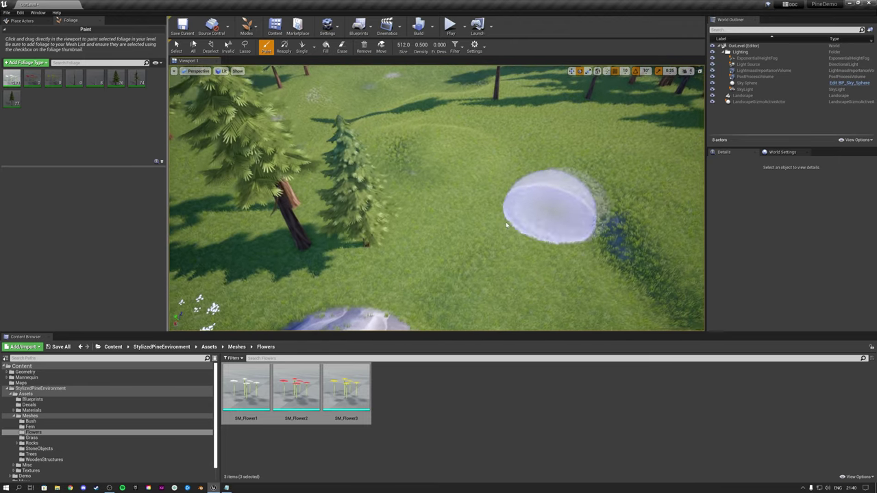
click(427, 230)
key(w)
right_drag(505, 223, 511, 194)
mouse_move(473, 168)
right_down()
mouse_move(536, 162)
mouse_move(534, 198)
right_up()
click(492, 172)
click(580, 176)
key(e)
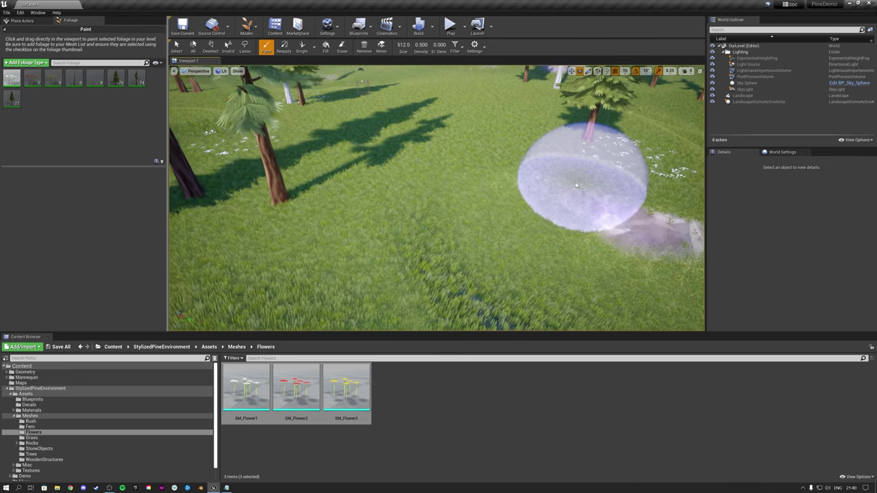
mouse_move(602, 180)
right_down()
mouse_move(604, 147)
mouse_move(632, 151)
right_up()
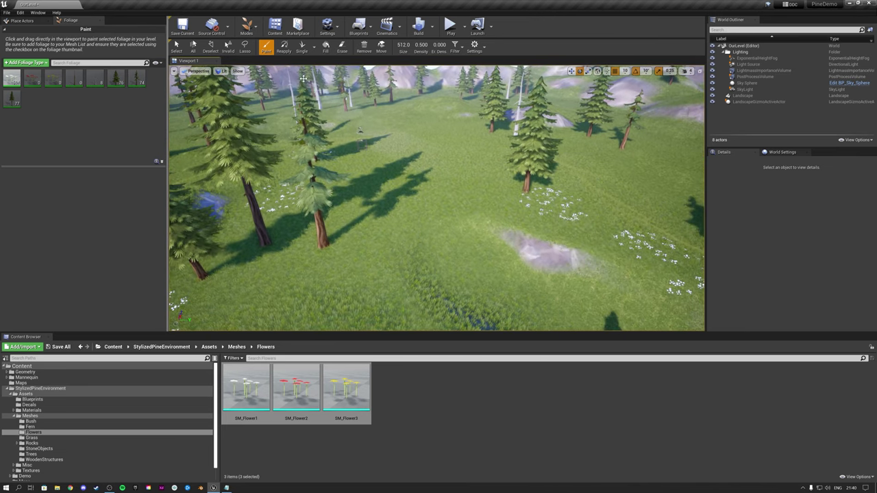
Switch to landscape painting with the Dirt_Gravel layer, a brush size of 400 and a tool strength of 0.7.
click(247, 27)
click(260, 57)
click(228, 43)
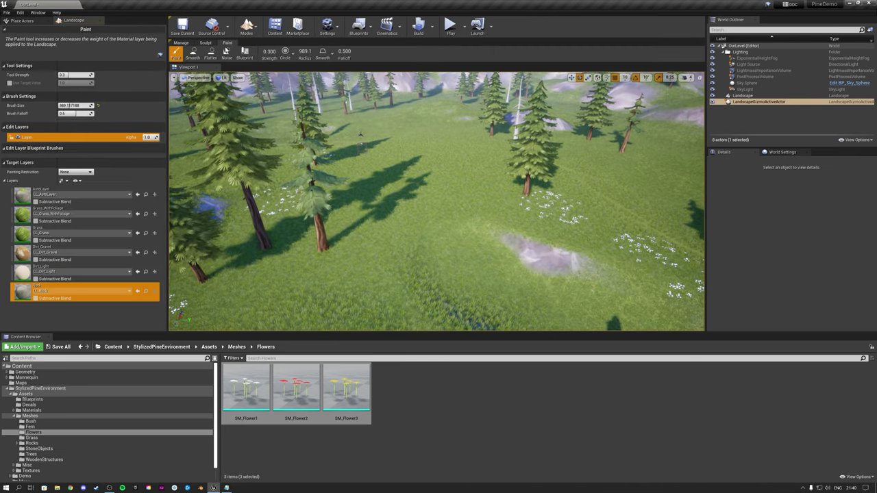
click(23, 252)
right_drag(463, 173, 463, 174)
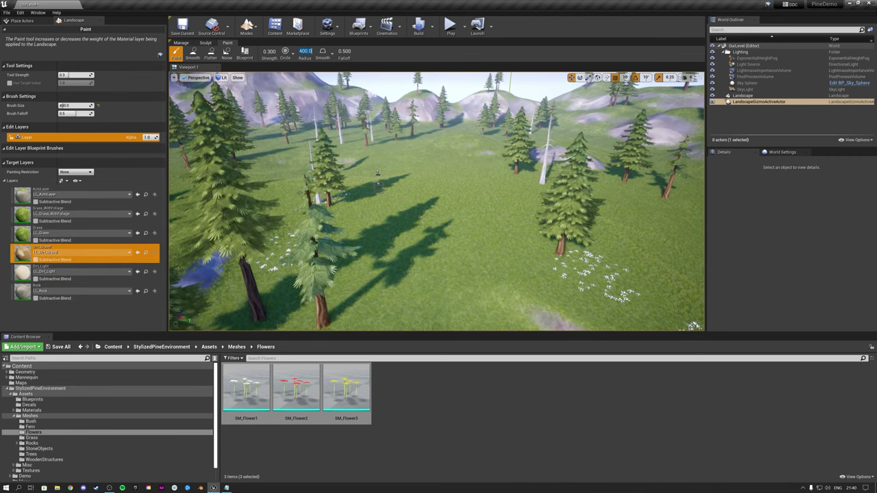
right_drag(384, 123, 385, 123)
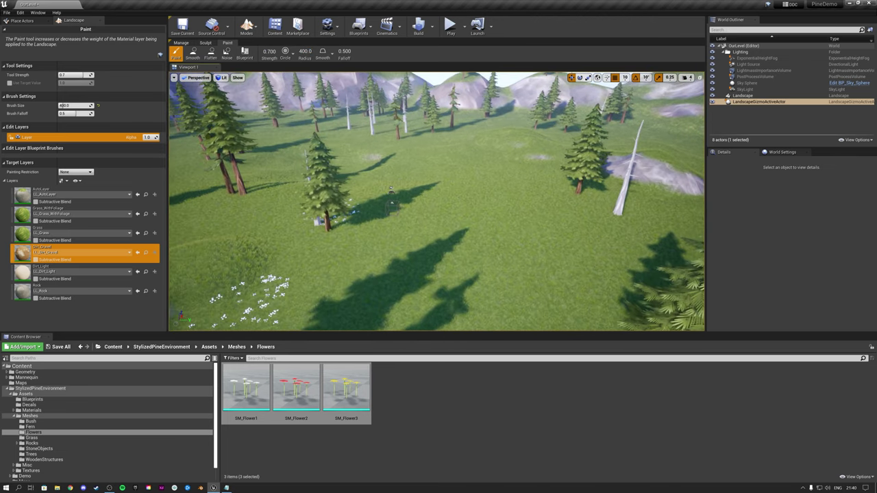
Paint branching Dirt_Gravel paths winding through the valley between the trees, undoing the stray stroke.
right_drag(384, 123, 384, 123)
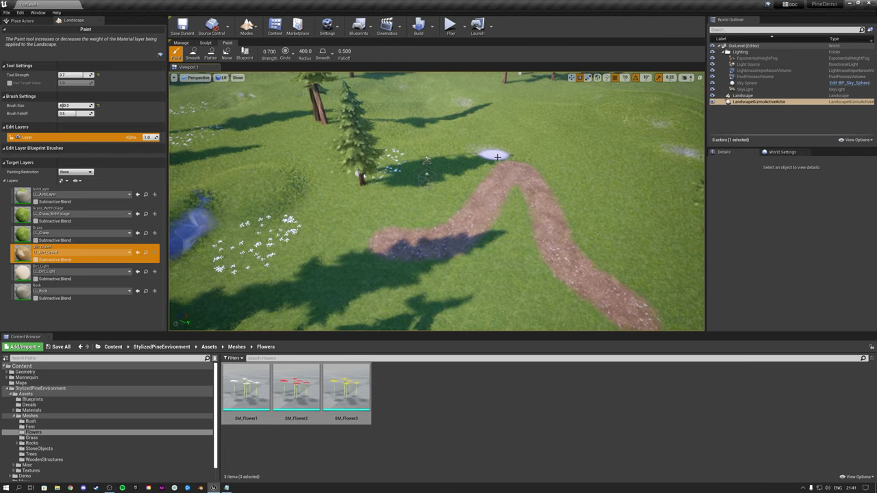
key(ctrl+z)
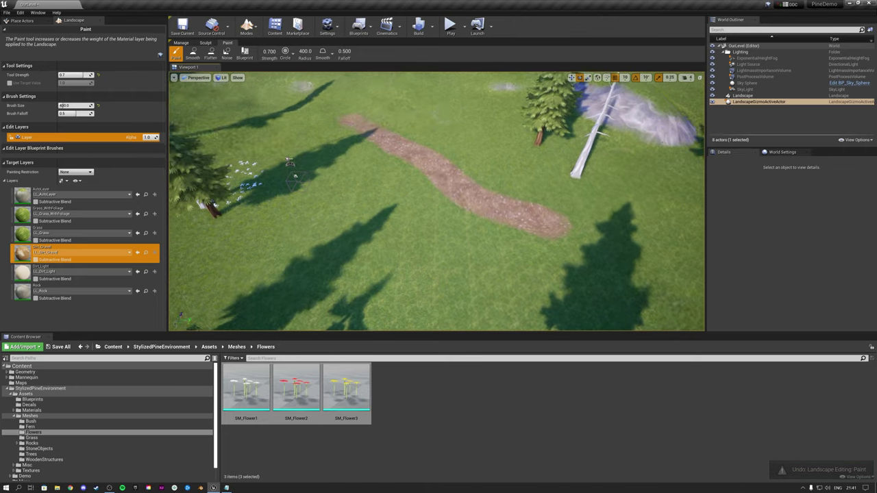
drag(494, 214, 424, 207)
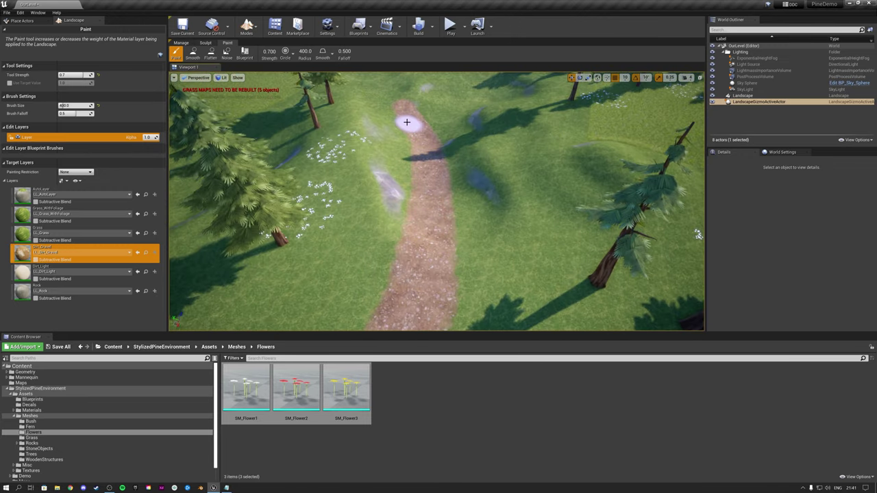
click(687, 77)
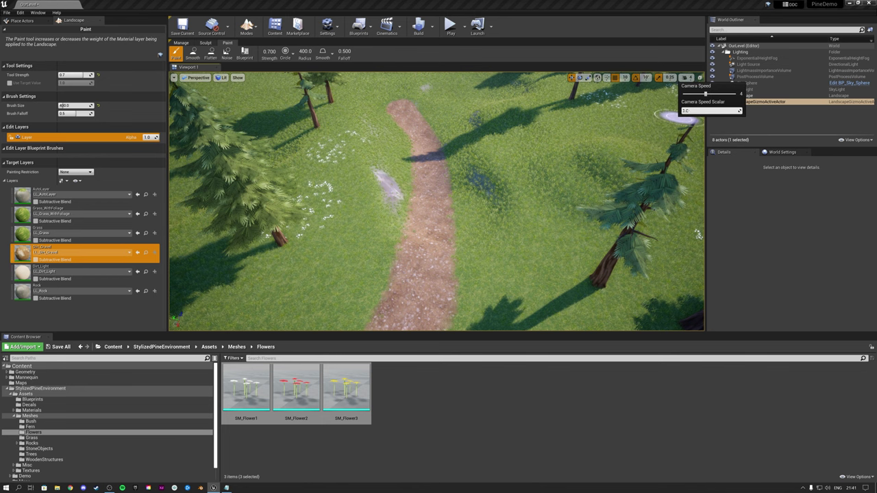
right_drag(524, 187, 530, 140)
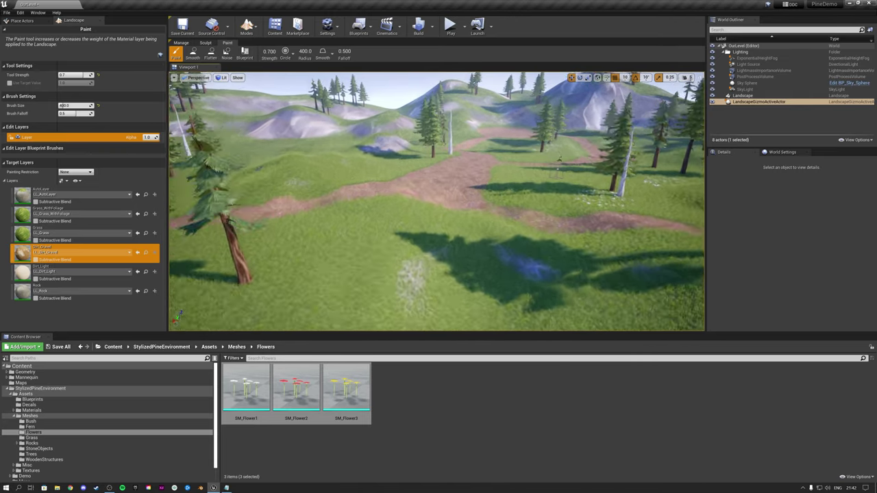
Return to Select mode and place the SM_RockTall1_Light mesh from the light rocks folder on the ground near the gravel path.
click(247, 27)
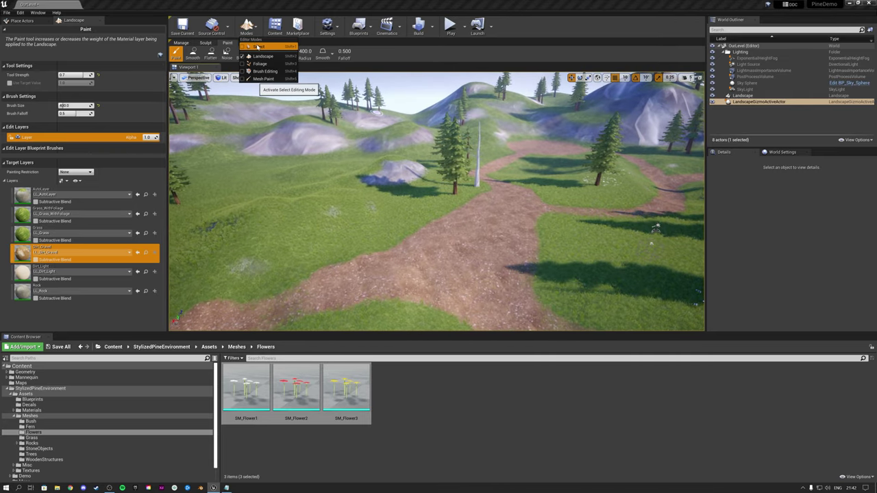
click(255, 46)
click(48, 444)
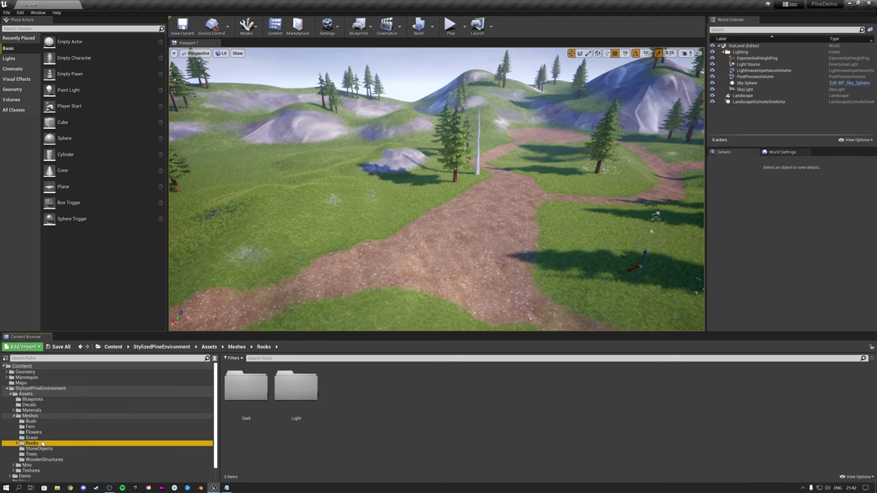
click(298, 391)
double_click(298, 391)
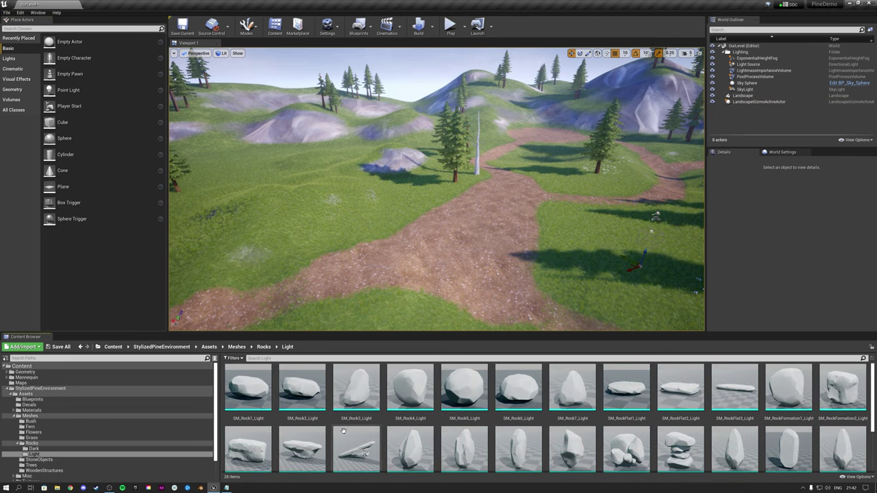
drag(735, 448, 226, 260)
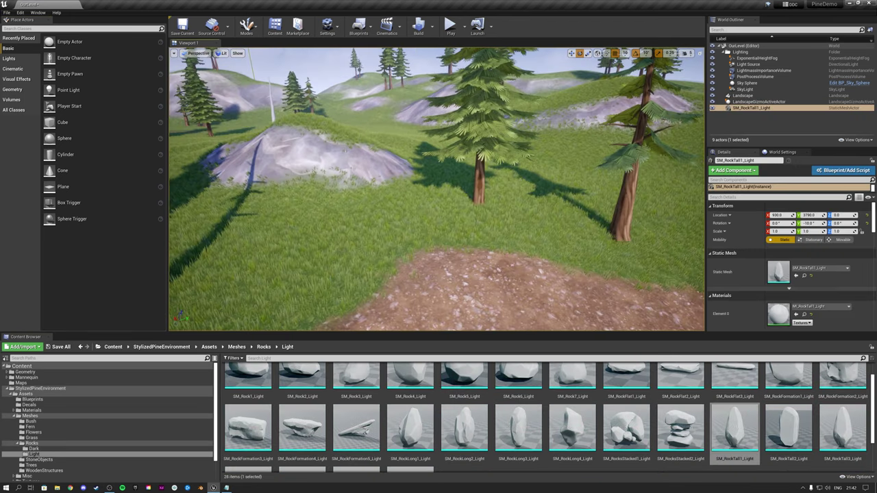
Place the SM_RockLong1_Light mesh on the grass beside the grey rocky mound, stand it upright and scale it to 1.25.
drag(399, 463, 404, 235)
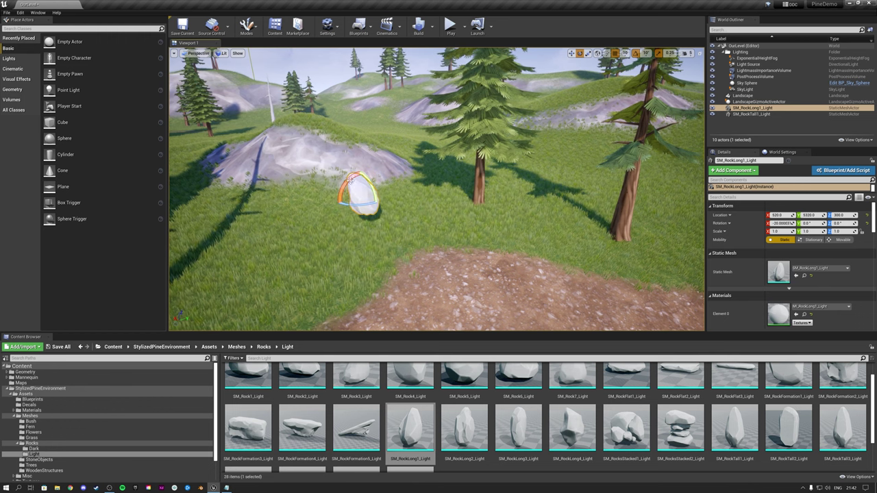
drag(363, 195, 370, 190)
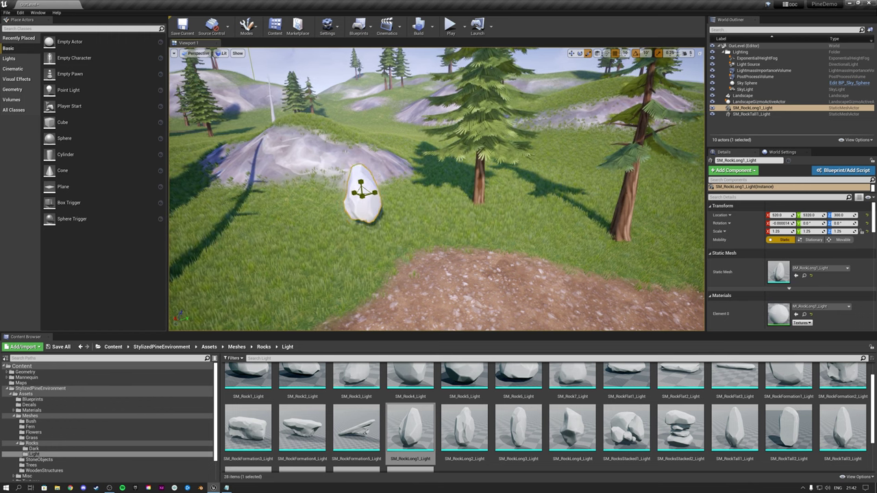
right_drag(439, 206, 445, 226)
Place the SM_RockFormation1_Light mesh on the grass near the gravel path.
drag(788, 379, 434, 218)
right_drag(433, 218, 507, 164)
mouse_move(439, 192)
right_down()
mouse_move(480, 226)
mouse_move(568, 199)
mouse_move(583, 205)
mouse_move(555, 212)
mouse_move(428, 196)
mouse_move(436, 189)
right_up()
drag(356, 428, 569, 185)
key(e)
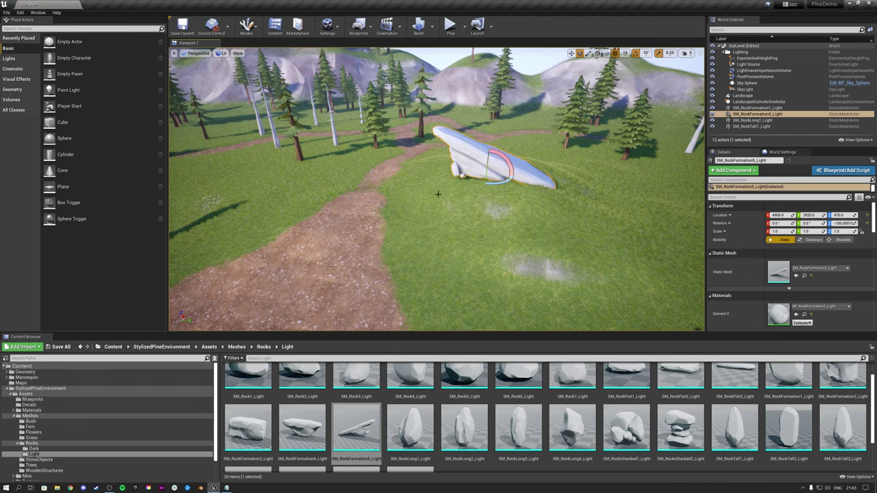
key(Delete)
Switch to landscape sculpting with the Sculpt tool at a tool strength of 0.3.
click(246, 26)
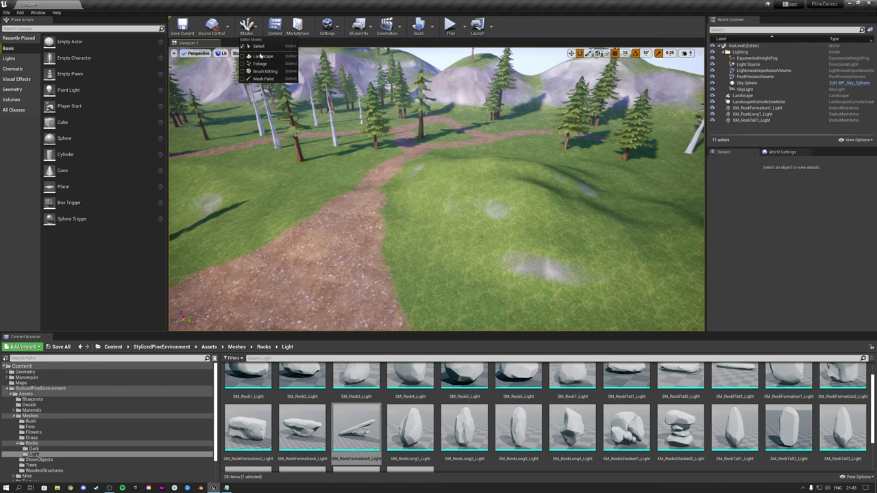
click(250, 55)
click(204, 42)
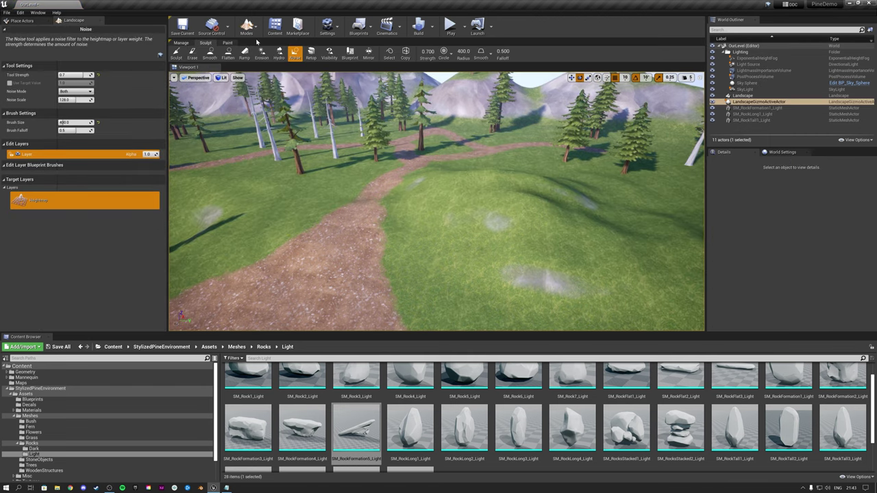
click(179, 55)
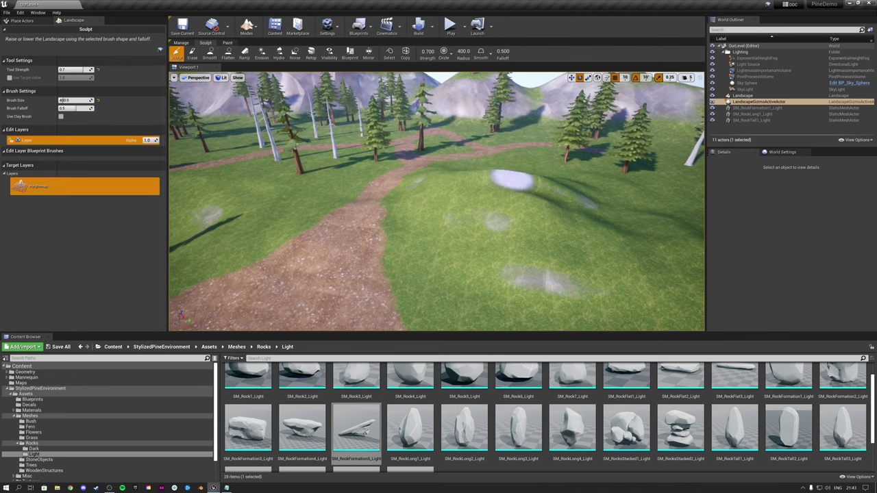
right_drag(512, 178, 516, 226)
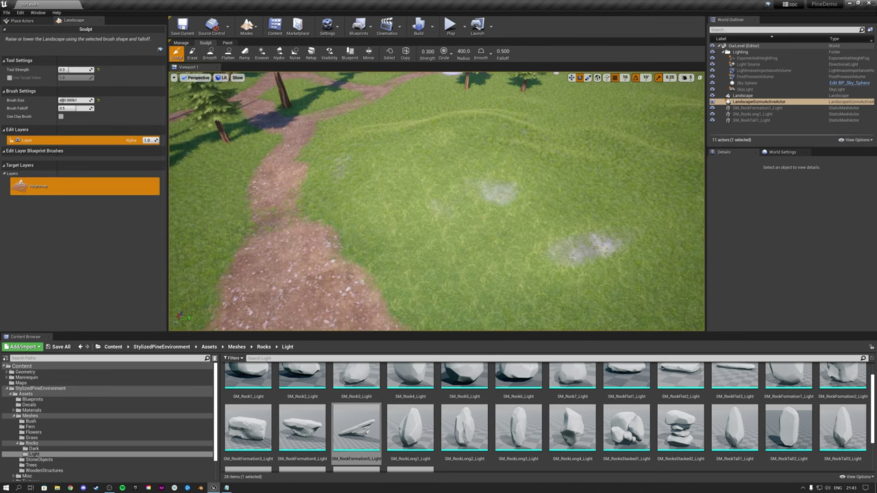
Raise the low hill beside the gravel path with a brush size of about 747 and lower stray spots.
mouse_move(488, 164)
mouse_down()
mouse_move(473, 169)
mouse_move(489, 143)
mouse_move(504, 141)
mouse_up()
mouse_move(526, 77)
right_down()
mouse_move(549, 89)
mouse_move(576, 130)
right_up()
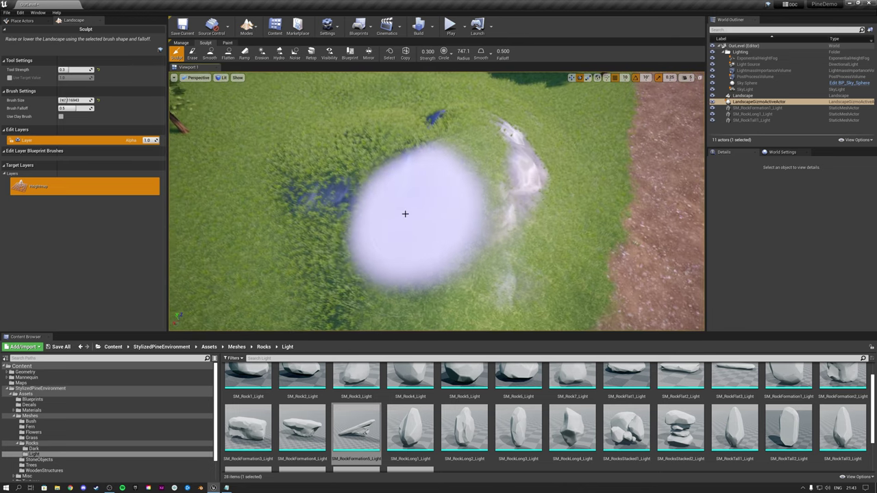
mouse_move(405, 213)
mouse_down()
mouse_move(372, 147)
mouse_move(307, 117)
mouse_move(327, 202)
mouse_up()
right_drag(326, 202, 388, 157)
mouse_move(370, 180)
shift+mouse_down()
mouse_move(321, 165)
mouse_move(344, 262)
mouse_move(319, 158)
shift+mouse_up()
mouse_move(319, 158)
right_down()
mouse_move(301, 137)
mouse_move(370, 151)
mouse_move(342, 158)
mouse_move(329, 147)
mouse_move(322, 174)
right_up()
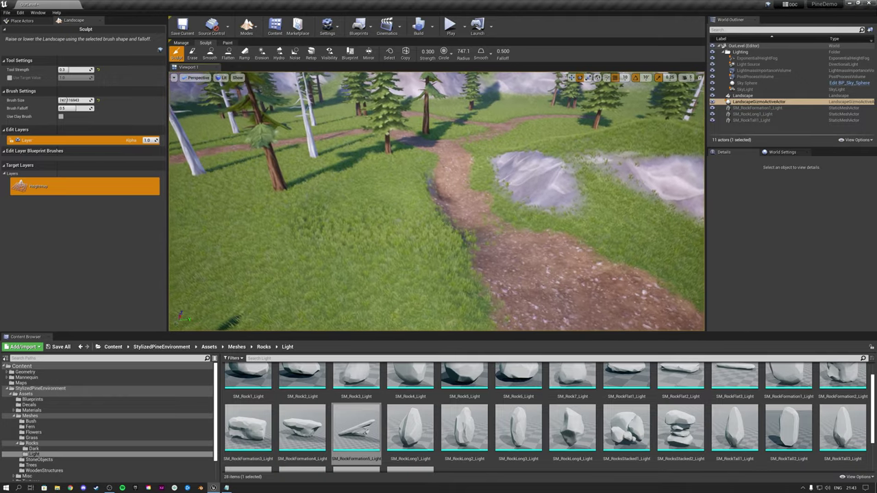
Raise a mound on the opposite side of the gravel path and build up the top of the rocky hill.
drag(365, 191, 376, 188)
drag(321, 257, 333, 245)
mouse_move(333, 244)
right_down()
mouse_move(405, 233)
mouse_move(425, 181)
mouse_move(457, 169)
right_up()
drag(457, 170, 479, 172)
mouse_move(479, 173)
right_down()
mouse_move(438, 165)
mouse_move(500, 190)
right_up()
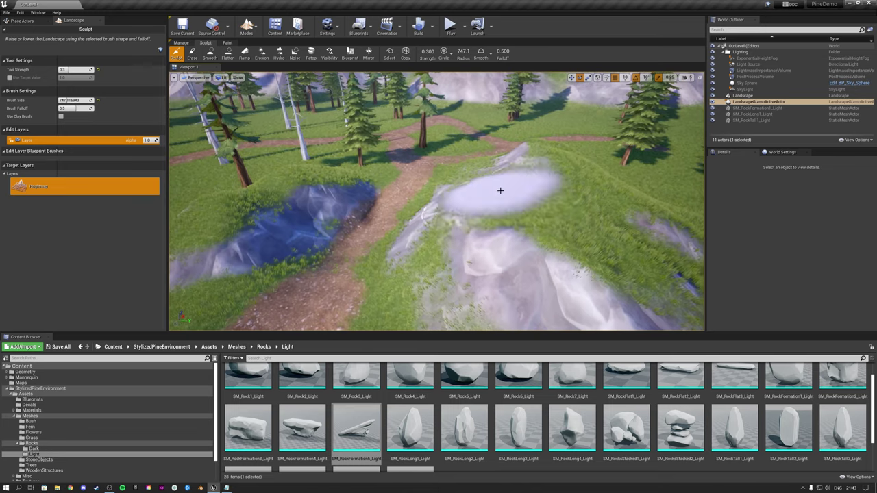
drag(500, 190, 507, 188)
mouse_move(507, 188)
right_down()
mouse_move(524, 198)
mouse_move(500, 185)
mouse_move(510, 202)
right_up()
Place the SM_RockFormation5_Light mesh on top of the raised hill and position it as an overhang.
drag(356, 428, 519, 171)
key(w)
key(e)
key(r)
key(w)
right_drag(519, 171, 454, 184)
drag(454, 184, 457, 171)
mouse_move(457, 171)
right_down()
mouse_move(491, 174)
mouse_move(442, 278)
mouse_move(404, 172)
right_up()
Sculpt the terrain up around the overhanging rock's base and smooth the slope behind it with a brush size of about 310.
key(shift+2)
mouse_move(405, 172)
mouse_down()
mouse_move(464, 198)
mouse_move(433, 171)
mouse_up()
mouse_move(433, 172)
right_down()
mouse_move(412, 172)
mouse_move(425, 178)
right_up()
click(210, 54)
drag(438, 223, 431, 152)
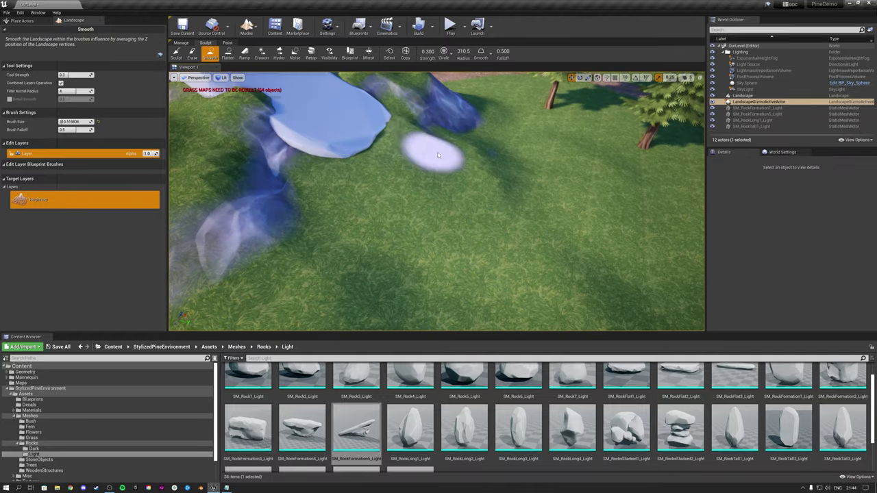
right_drag(431, 152, 510, 183)
click(177, 54)
mouse_move(453, 228)
right_down()
mouse_move(430, 211)
mouse_move(431, 185)
mouse_move(425, 192)
mouse_move(446, 196)
mouse_move(438, 174)
mouse_move(415, 177)
mouse_move(442, 203)
right_up()
click(209, 54)
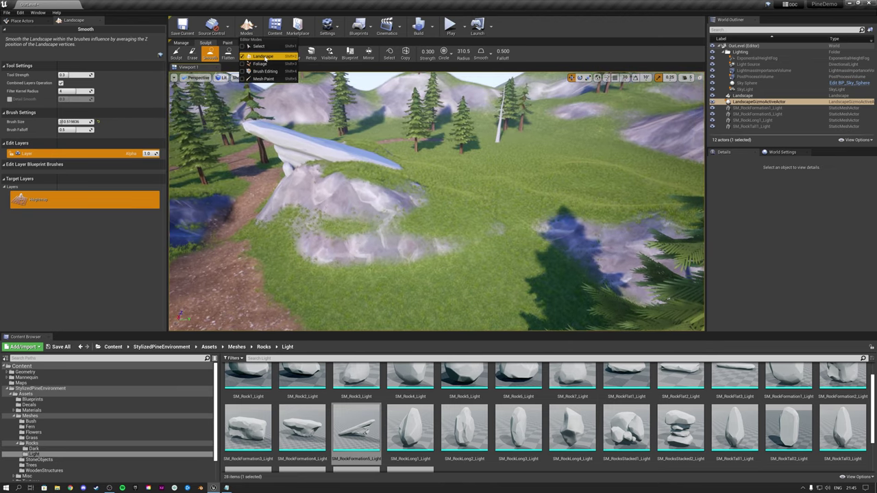
Switch to landscape painting with the Dirt_Light layer.
click(261, 57)
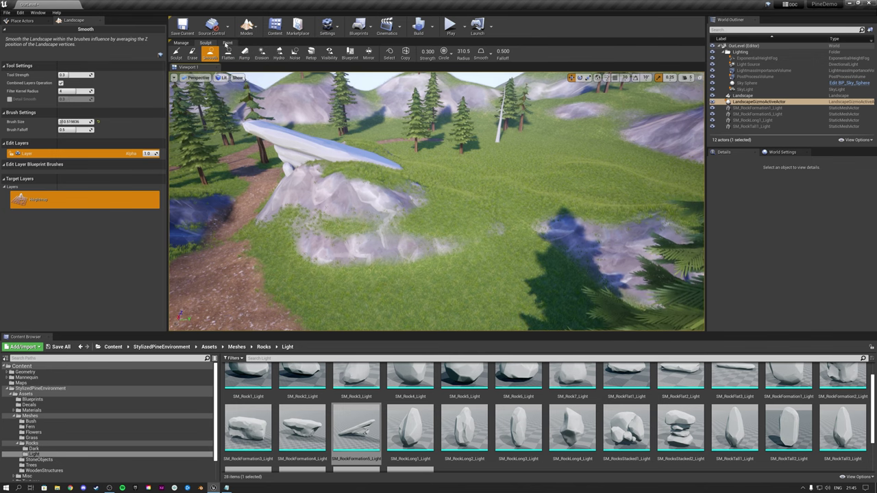
click(247, 26)
click(227, 43)
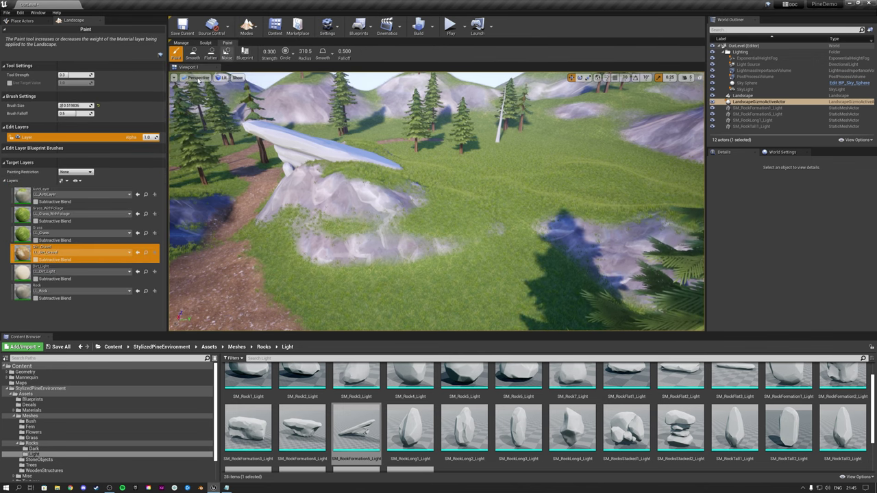
click(33, 273)
Paint Dirt_Light paths curving from the gravel path up to the overhanging rock and out across the open meadow.
mouse_move(384, 199)
right_down()
mouse_move(370, 233)
mouse_move(457, 210)
right_up()
drag(259, 183, 278, 198)
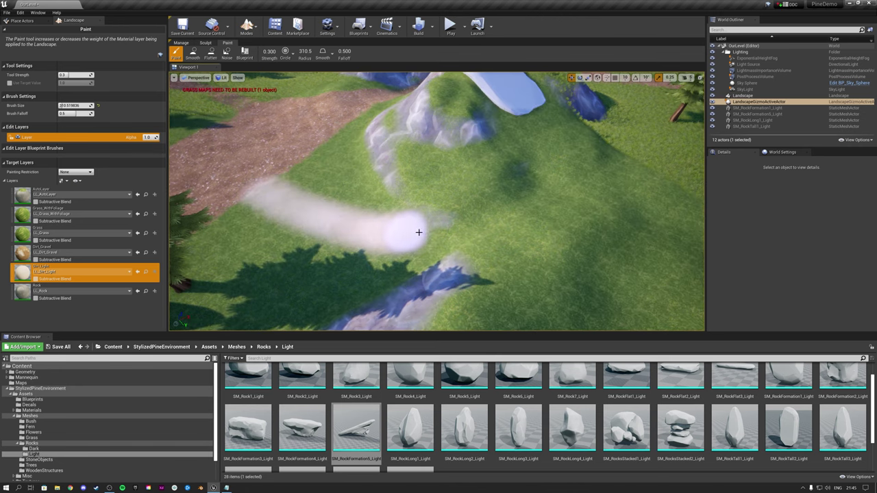
mouse_move(418, 233)
mouse_down()
mouse_move(520, 218)
mouse_move(564, 157)
mouse_move(525, 121)
mouse_move(541, 114)
mouse_up()
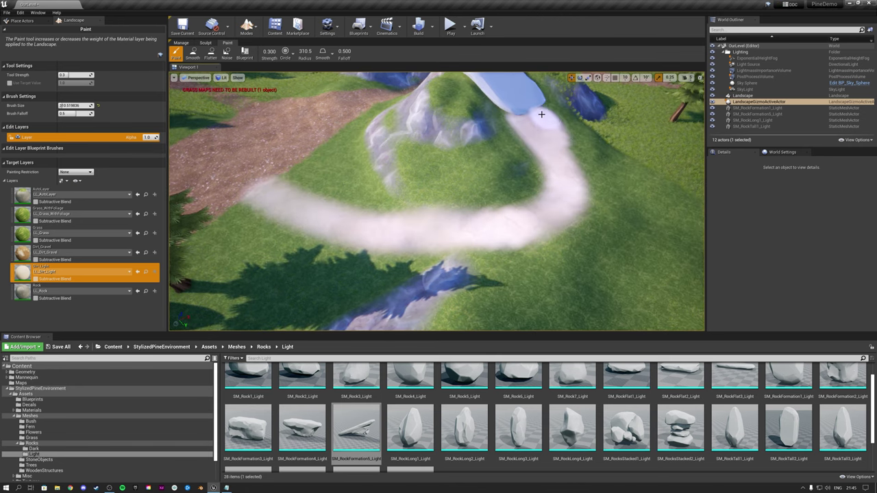
right_drag(438, 162, 439, 163)
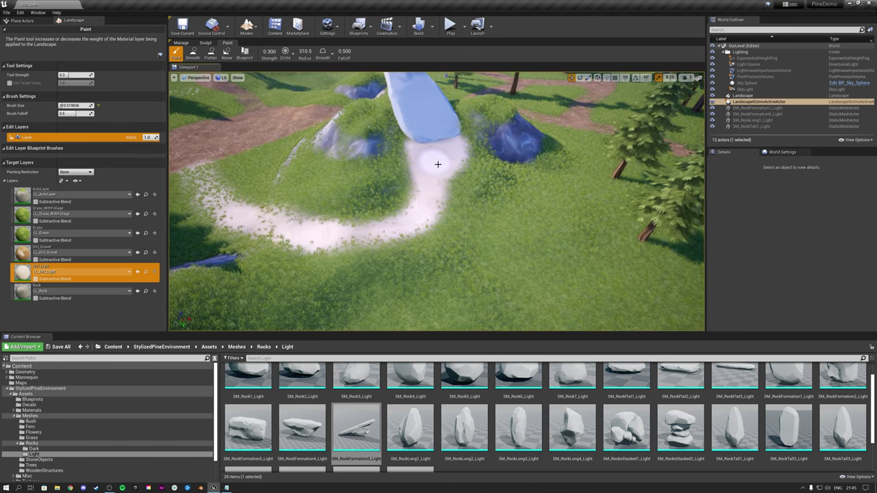
mouse_move(446, 177)
mouse_down()
mouse_move(438, 206)
mouse_move(413, 188)
mouse_move(352, 232)
mouse_move(208, 181)
mouse_move(296, 230)
mouse_up()
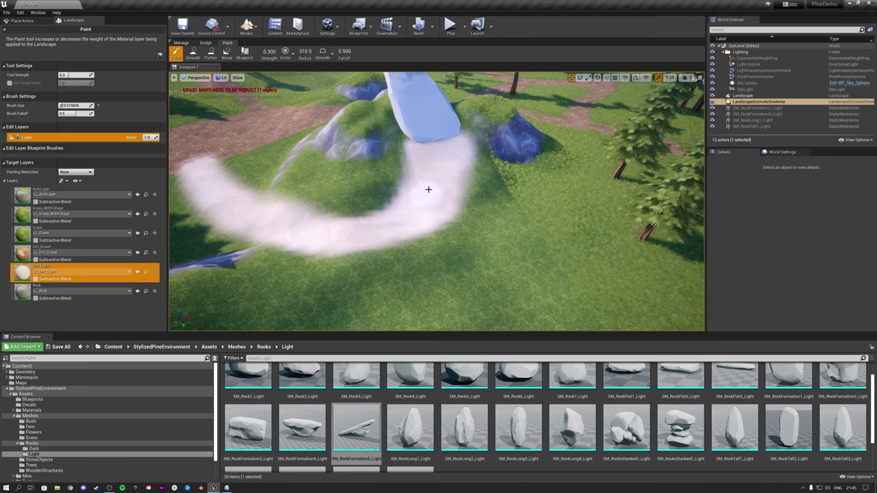
right_drag(428, 189, 428, 189)
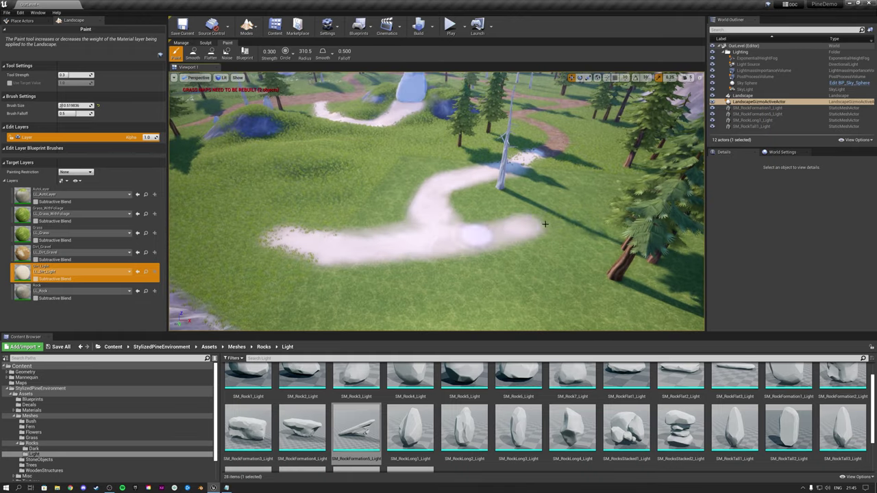
Return to Select mode and open the StoneObjects meshes folder.
click(260, 64)
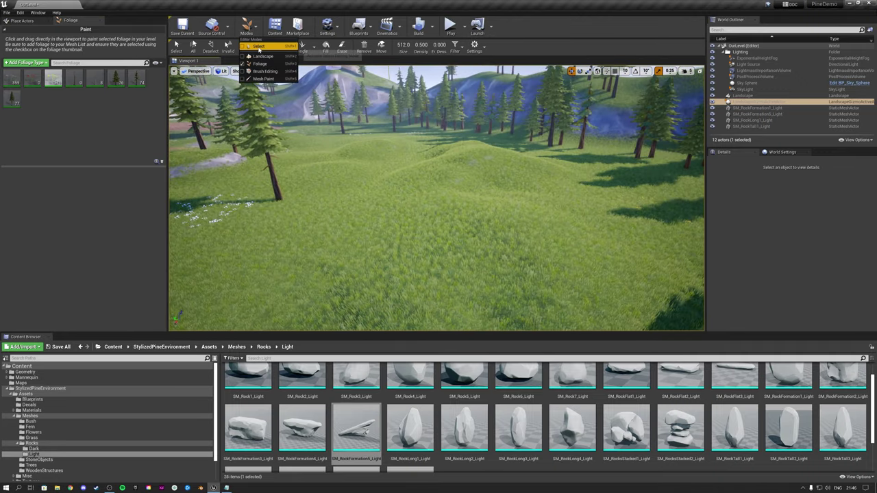
click(259, 47)
click(32, 443)
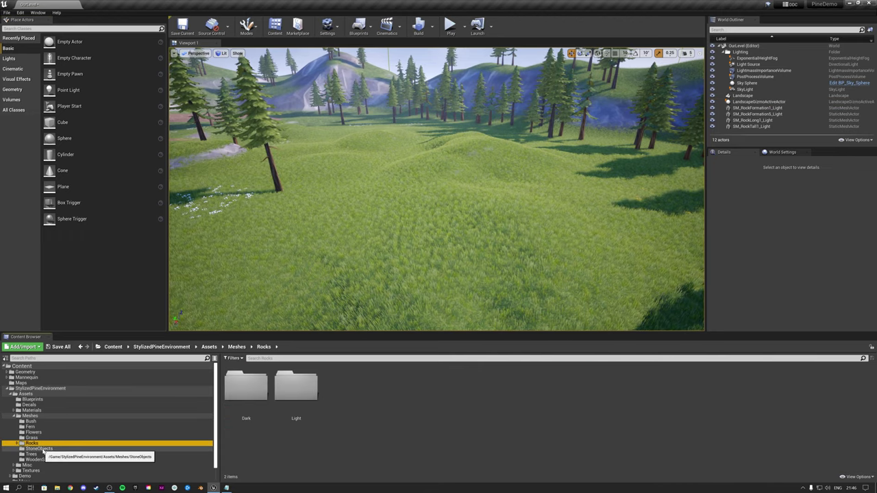
click(39, 449)
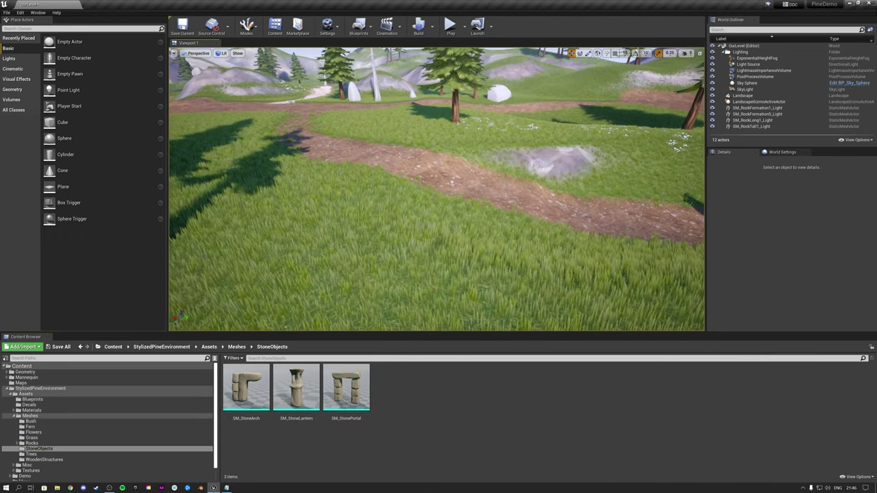
Place four SM_StoneLantern meshes along the edges of the gravel paths and at the junction.
drag(296, 387, 398, 179)
key(w)
right_drag(398, 178, 548, 209)
drag(296, 394, 396, 217)
key(e)
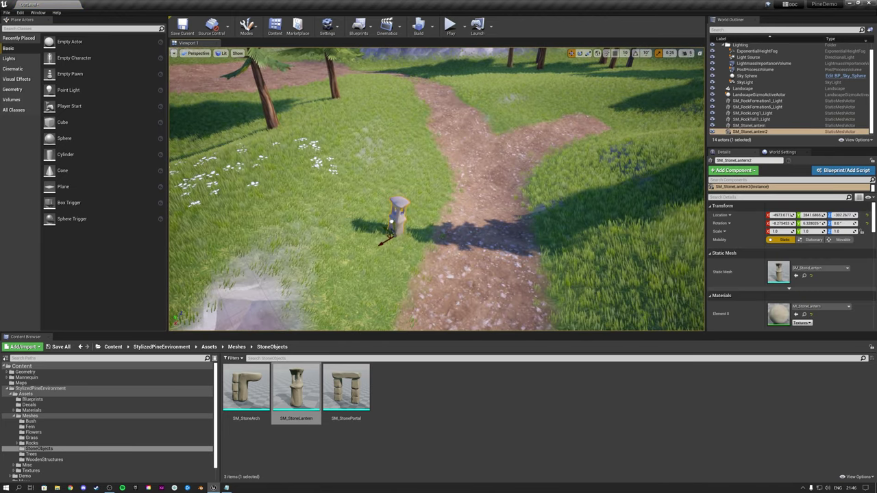
right_drag(396, 219, 418, 206)
key(w)
drag(296, 391, 499, 280)
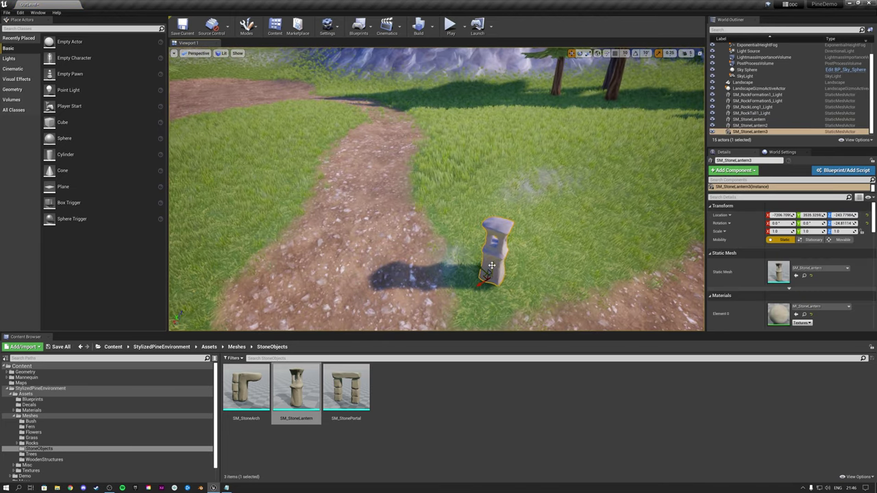
right_drag(496, 267, 473, 264)
drag(296, 387, 467, 219)
right_drag(467, 219, 496, 199)
key(w)
Switch to Foliage mode, choose the bare tall-trunk tree type and paint it beside the path, undoing the last stroke.
click(248, 27)
click(259, 64)
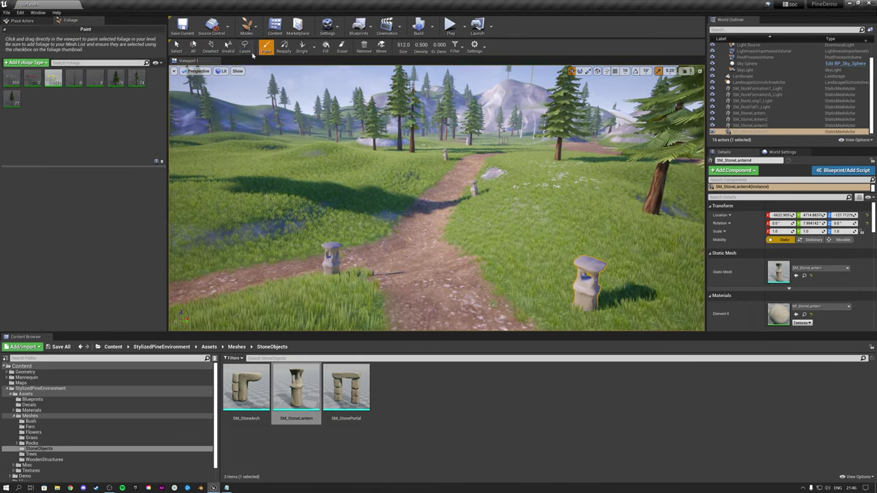
click(69, 73)
key(w)
mouse_move(480, 185)
right_down()
mouse_move(483, 219)
mouse_move(453, 221)
mouse_move(552, 225)
mouse_move(538, 195)
mouse_move(575, 209)
mouse_move(601, 192)
right_up()
click(551, 227)
key(ctrl+z)
key(w)
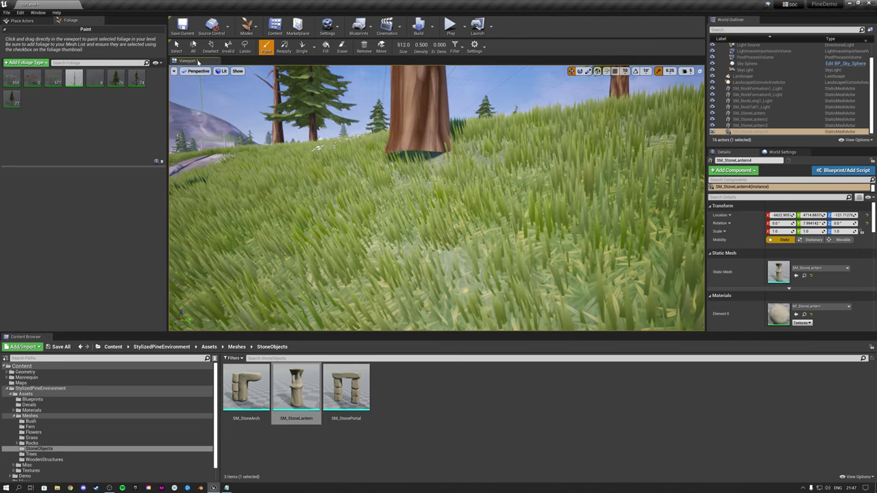
Select individual bare tree instances near the path and adjust their positions so the trunks sit in the ground.
click(177, 48)
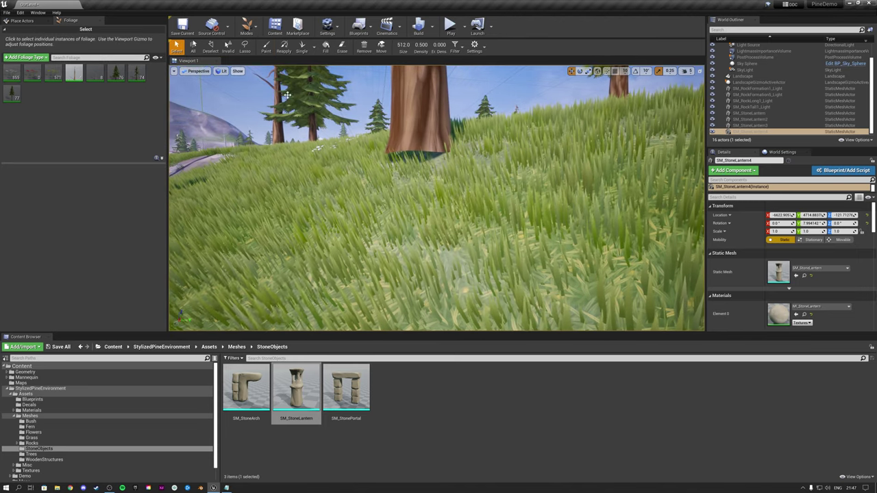
key(s)
right_drag(431, 214, 431, 194)
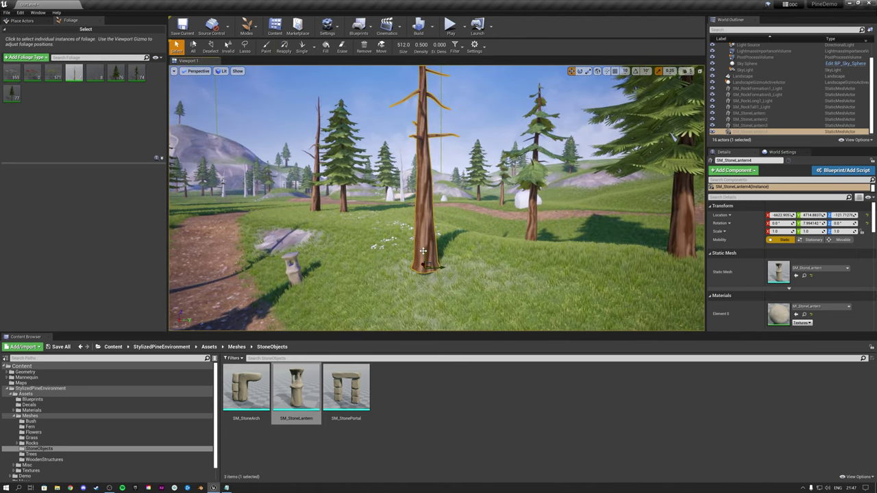
right_drag(424, 262, 391, 256)
click(391, 256)
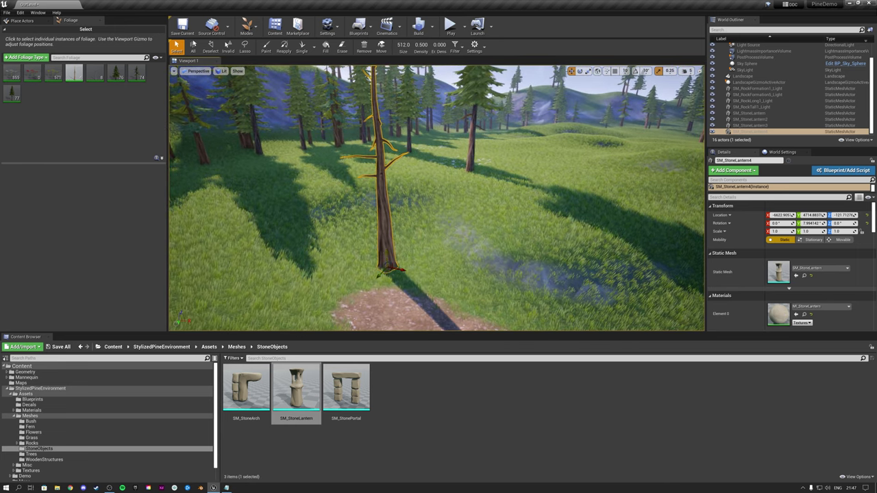
key(a)
right_drag(406, 249, 466, 250)
key(e)
key(d)
right_drag(409, 270, 452, 260)
Return to Select mode and open the Fern meshes folder.
key(shift+1)
click(56, 439)
click(36, 428)
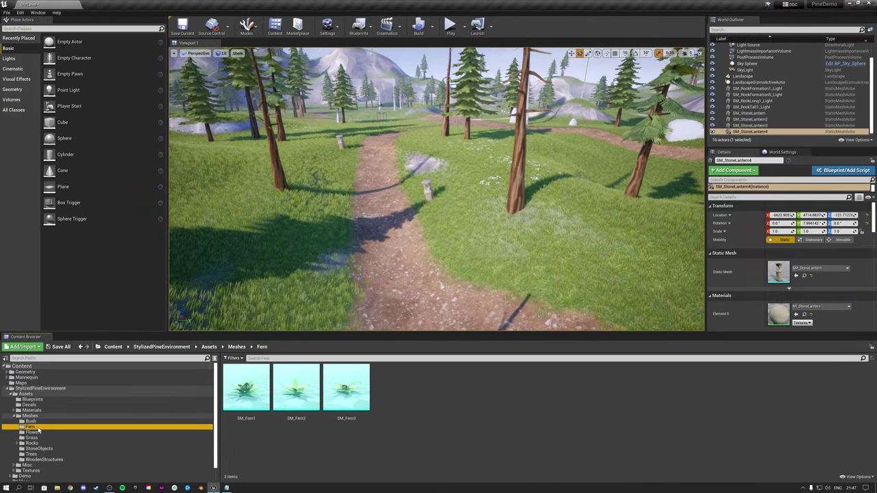
Place two SM_Fern2 ferns and one SM_Fern3 fern at the bases of the valley trees.
right_drag(410, 281, 445, 291)
key(w)
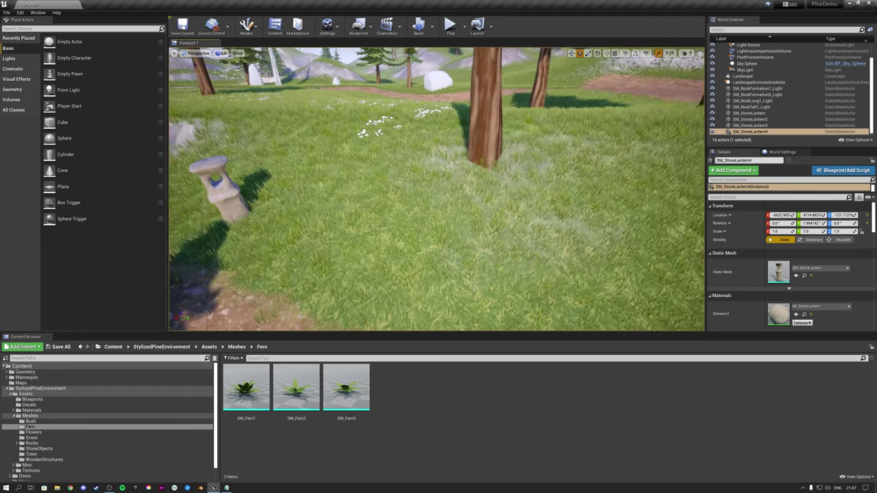
drag(296, 387, 397, 180)
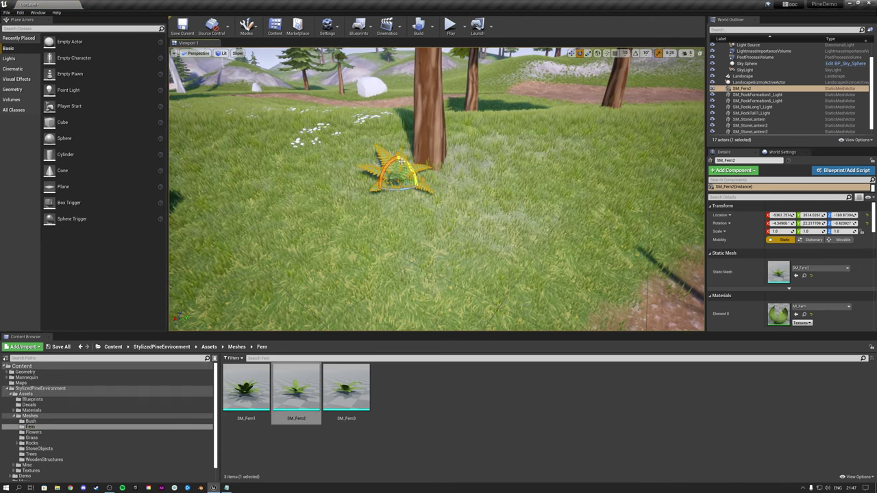
drag(298, 388, 388, 226)
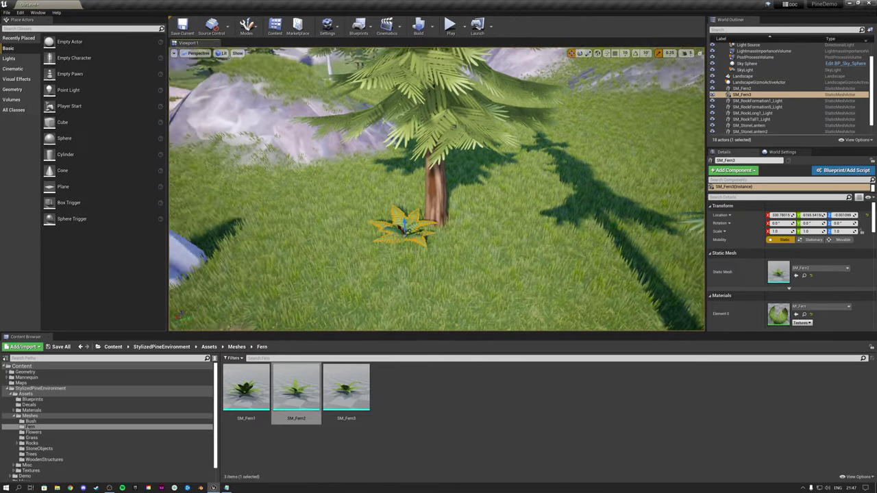
right_drag(388, 227, 411, 219)
drag(346, 388, 392, 217)
right_drag(392, 217, 439, 219)
Place three SM_Fern1 ferns, one SM_Fern2 and one SM_Fern3 around more trees near the gravel paths.
drag(247, 388, 383, 205)
mouse_move(383, 206)
right_down()
mouse_move(438, 192)
mouse_move(384, 206)
right_up()
drag(246, 388, 375, 259)
right_drag(375, 259, 438, 233)
drag(247, 388, 462, 207)
right_drag(462, 208, 412, 205)
drag(296, 387, 357, 204)
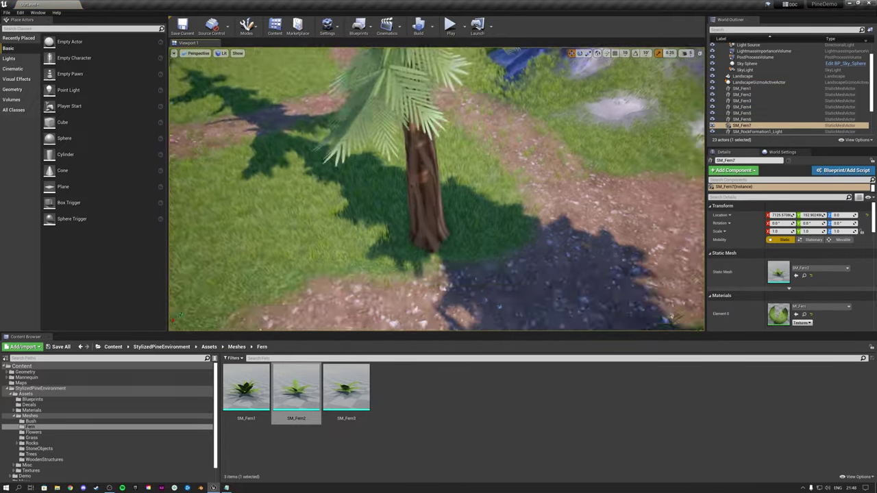
drag(346, 388, 320, 197)
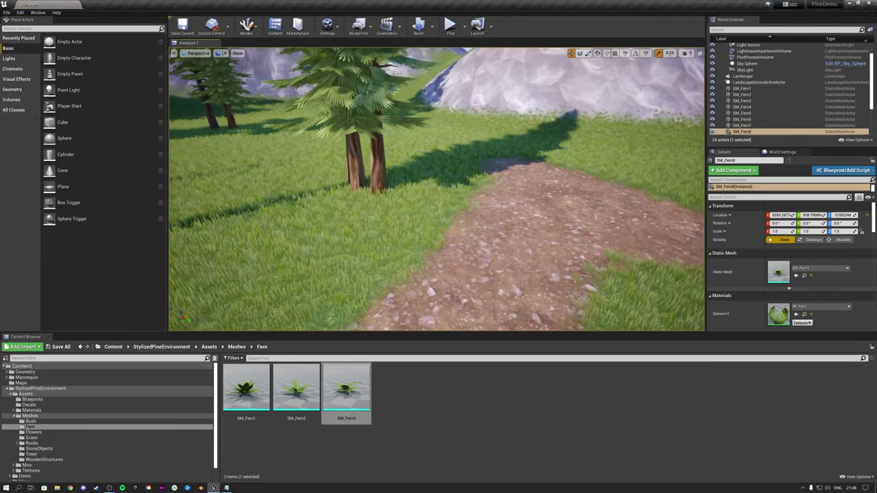
Return to Select mode and place an SM_Fern3 at the base of the pines beside the gravel path.
click(261, 63)
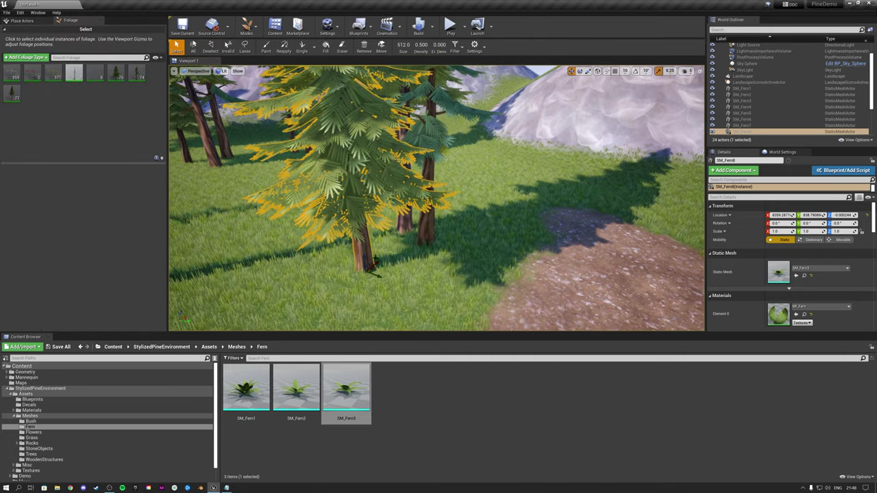
click(246, 29)
click(258, 44)
right_drag(438, 199, 421, 189)
drag(346, 388, 404, 227)
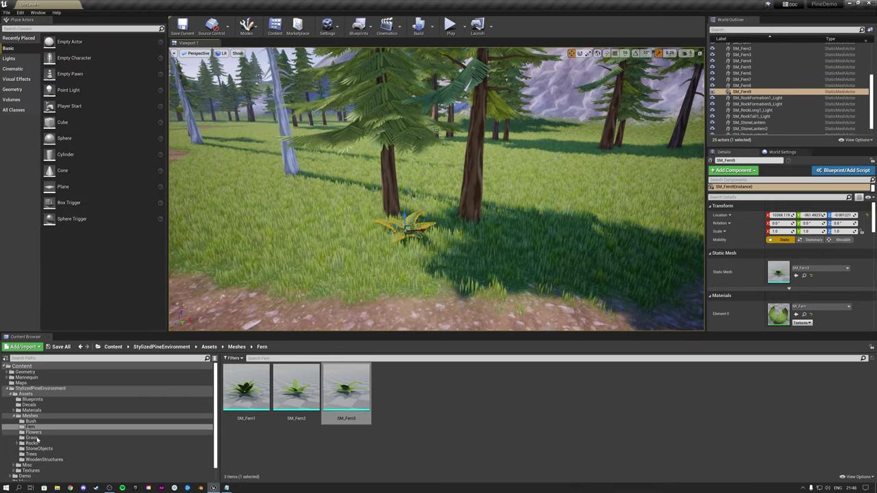
From the Bush meshes folder, place one SM_Bush1, one SM_Bush2 and one SM_Bush3 on the grass near the trees.
click(31, 422)
right_drag(369, 294, 315, 287)
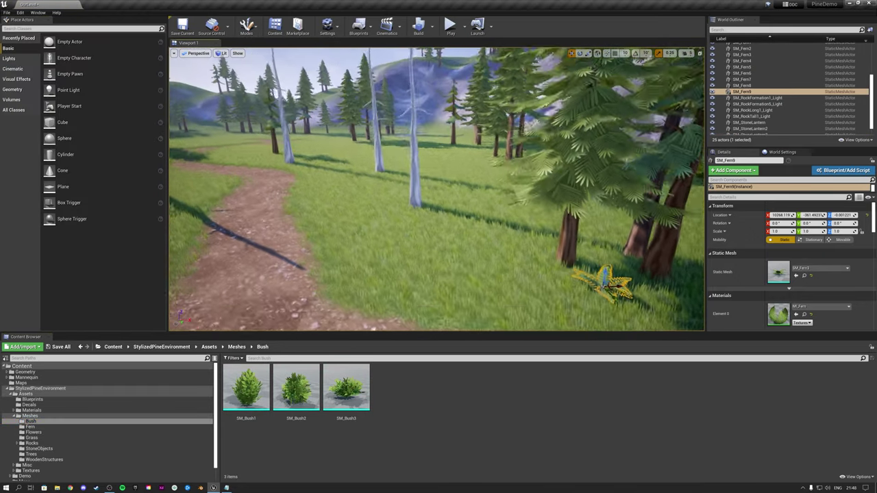
drag(251, 388, 420, 239)
right_drag(421, 240, 479, 237)
drag(296, 388, 418, 237)
right_drag(418, 237, 452, 236)
drag(346, 388, 372, 252)
Place two more SM_Bush2 bushes and another SM_Bush3 in other spots near the tree trunks.
right_drag(372, 252, 329, 247)
drag(296, 388, 401, 250)
right_drag(401, 249, 357, 233)
drag(346, 388, 469, 237)
right_drag(469, 236, 405, 236)
drag(296, 387, 332, 253)
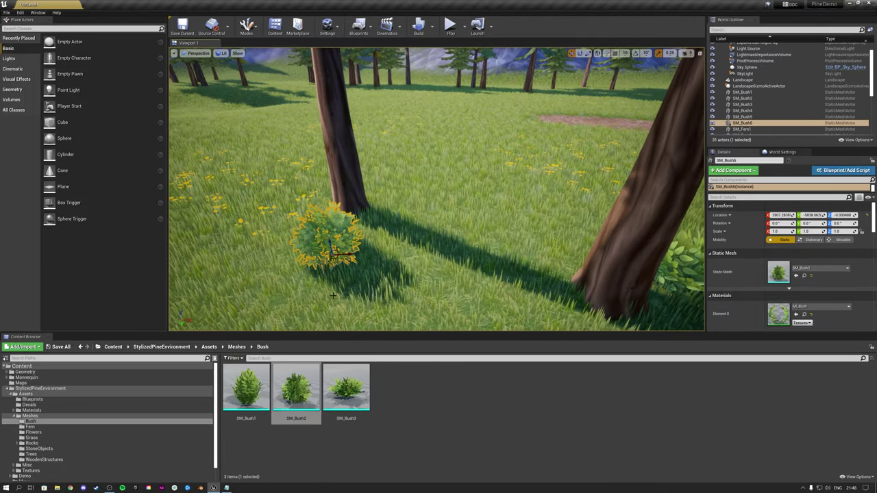
From the Trees meshes folder, place an SM_PineTree_Broken on the open grass beside the gravel path.
click(40, 456)
right_drag(411, 227, 520, 243)
right_drag(446, 199, 411, 192)
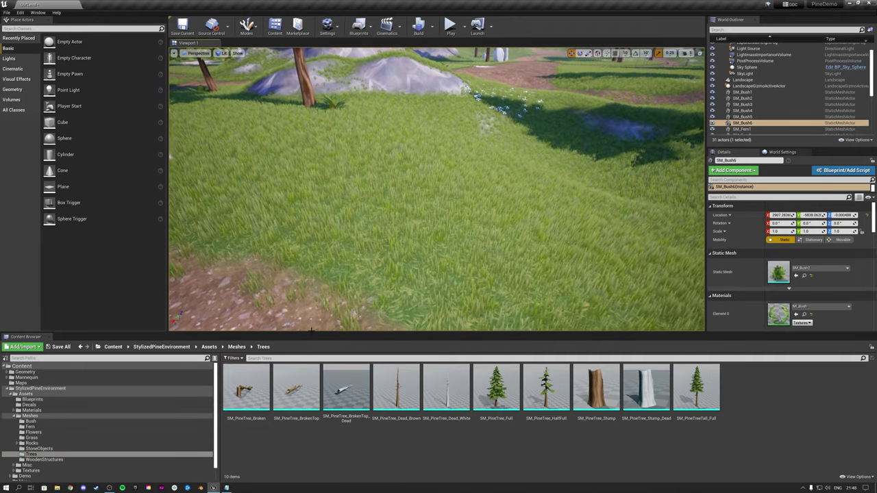
drag(247, 387, 366, 198)
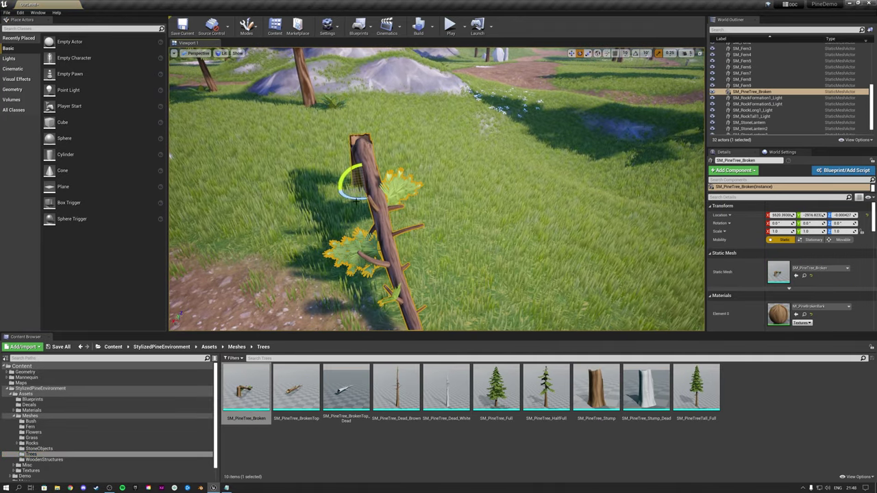
right_drag(340, 194, 384, 205)
Place an SM_PineTree_Stump and adjust its height so its base sits in the ground.
drag(596, 387, 394, 237)
key(w)
drag(404, 192, 404, 197)
right_drag(411, 198, 369, 205)
Scatter SM_PineTree_Stump, SM_PineTree_BrokenTop and SM_PineTree_Broken meshes across the gravel clearing, settling the stumps into the ground.
drag(597, 387, 409, 226)
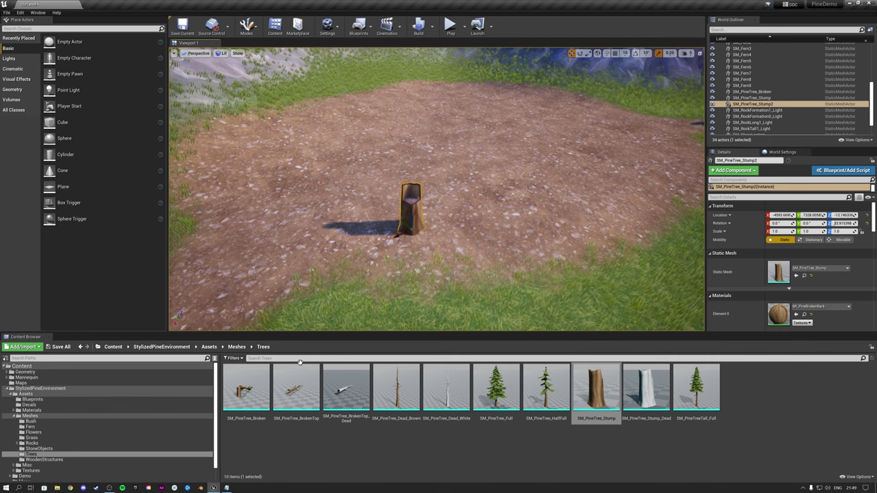
drag(296, 387, 484, 234)
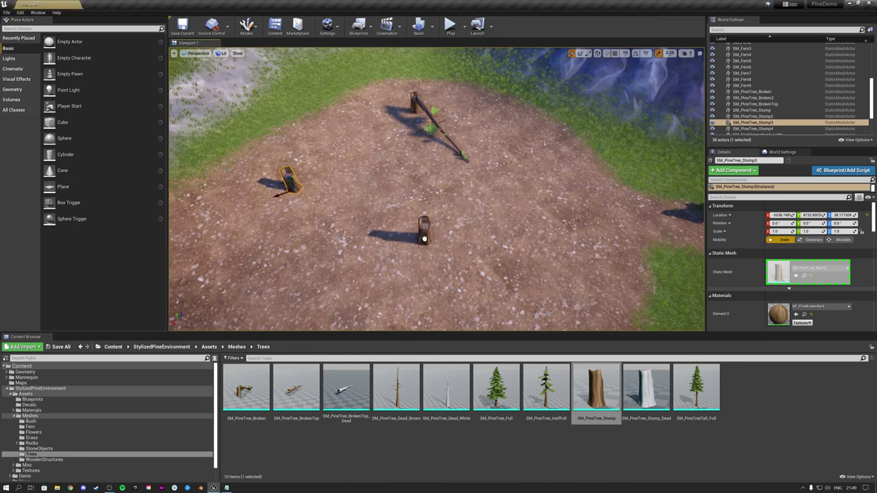
drag(397, 232, 395, 247)
right_drag(421, 232, 479, 230)
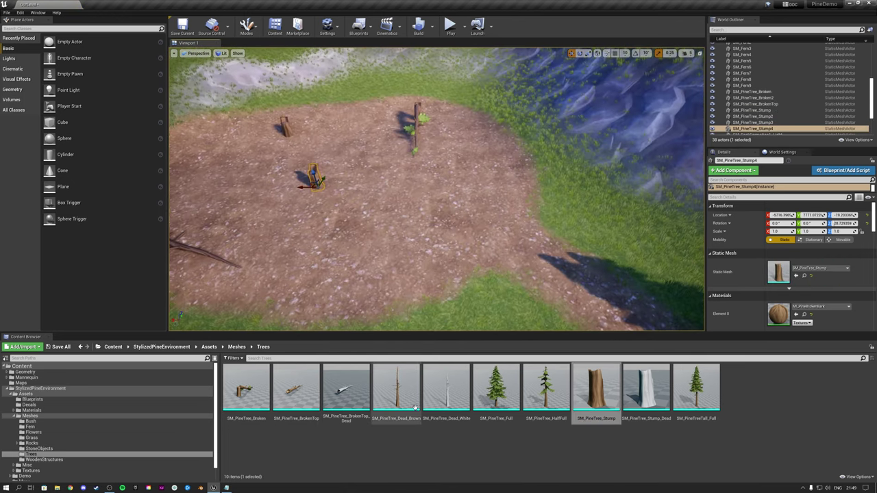
Place an SM_PineTree_Dead_Brown in the gravel clearing and rotate a new SM_PineTree_Stump at its grassy edge.
drag(398, 394, 514, 191)
right_drag(515, 190, 511, 144)
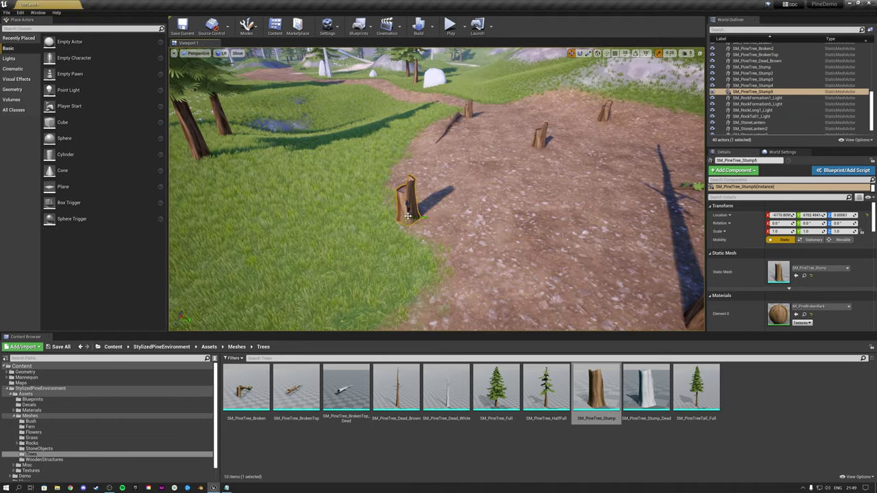
key(e)
drag(408, 216, 329, 239)
Open the Dark rocks folder and place an SM_RockLong1_Dark near the edge of the gravel clearing.
click(32, 443)
double_click(241, 392)
click(246, 392)
right_drag(411, 226, 343, 185)
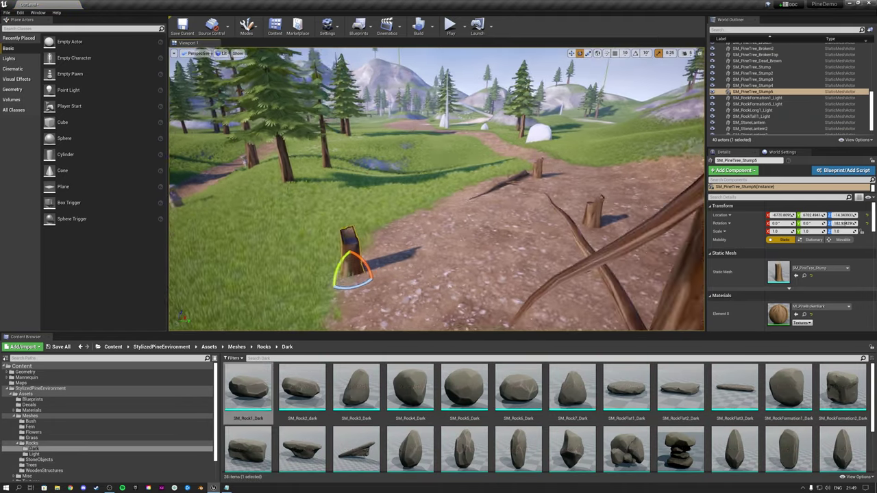
scroll(480, 417, down, 2)
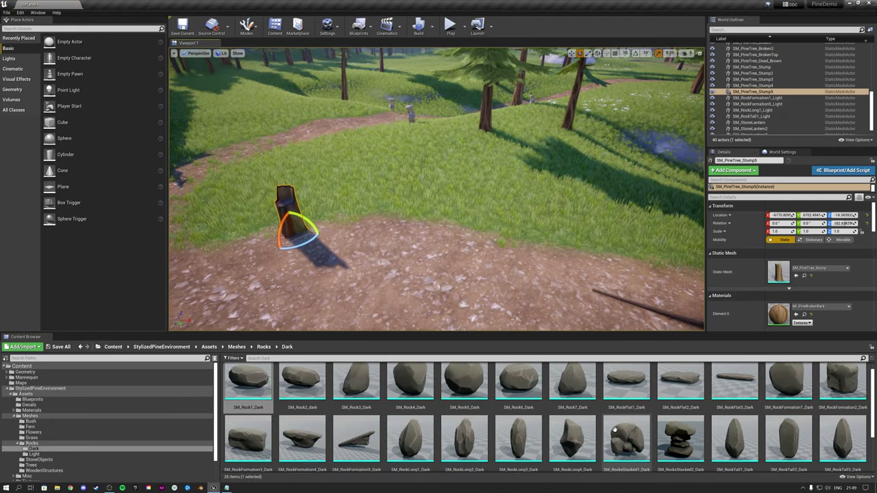
drag(410, 417, 450, 231)
right_drag(450, 231, 479, 233)
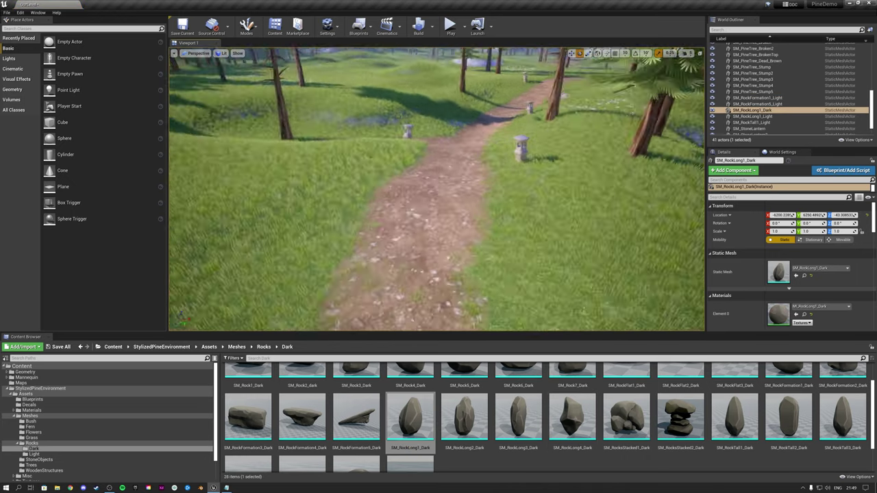
Place SM_RockLong2_Dark, SM_RocksStacked1_Dark, SM_RocksStacked2_Dark and SM_RockTall1_Dark along the gravel path.
drag(464, 418, 296, 236)
right_drag(343, 226, 383, 236)
drag(626, 418, 454, 166)
right_drag(455, 165, 480, 179)
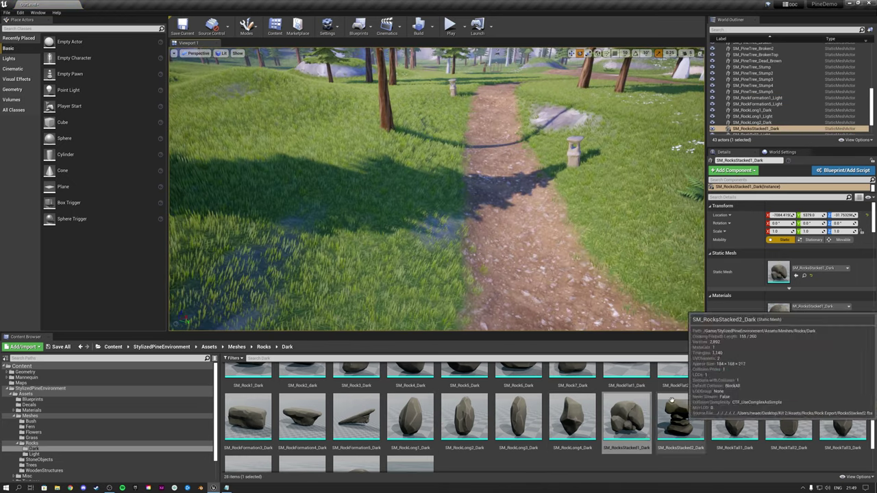
drag(681, 418, 427, 180)
right_drag(476, 161, 466, 171)
drag(735, 418, 464, 216)
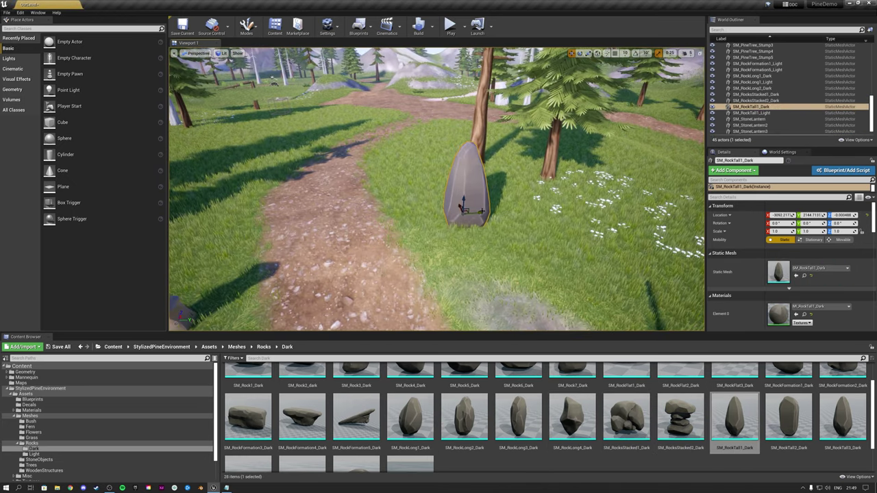
From the Blueprints folder, place a BP_Floating_Rock_Dark hovering over the open grassy valley.
click(32, 400)
right_drag(384, 274, 385, 252)
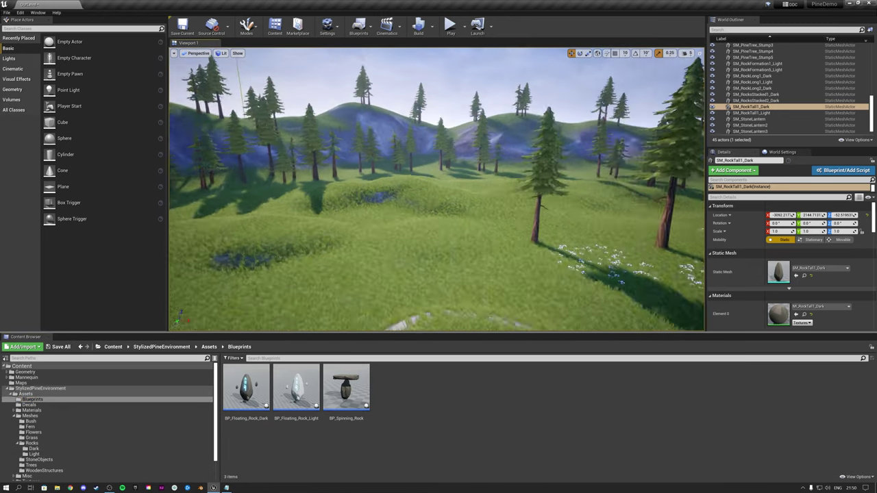
right_drag(385, 252, 360, 255)
drag(248, 392, 447, 91)
right_drag(446, 90, 458, 70)
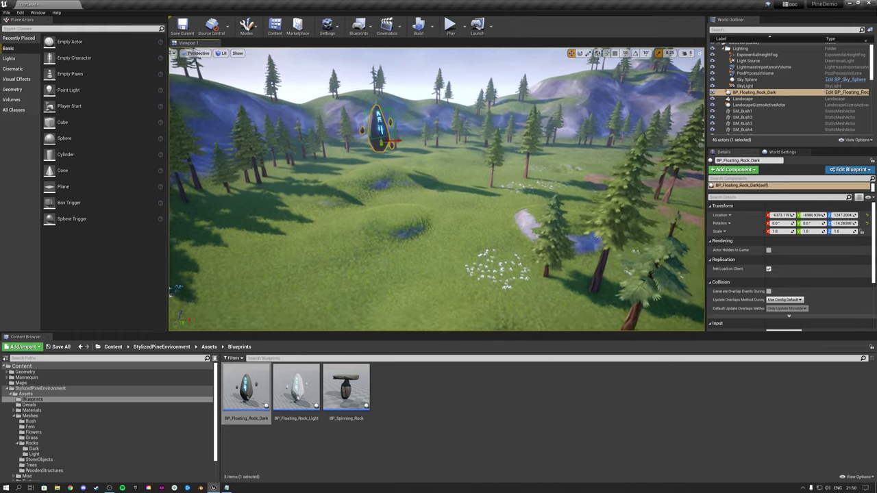
Switch to Foliage mode and paint additional pine trees in the open areas, changing the active pine types between strokes.
click(247, 28)
click(266, 65)
click(74, 74)
right_drag(397, 200, 372, 226)
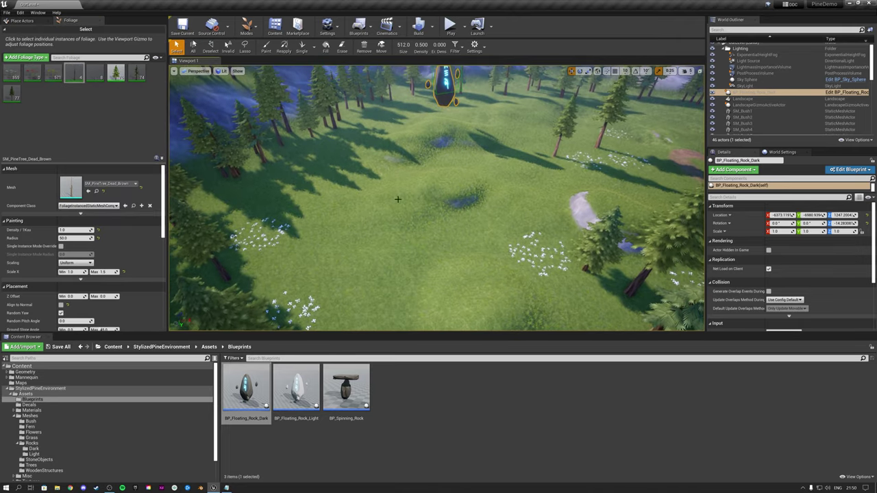
click(266, 47)
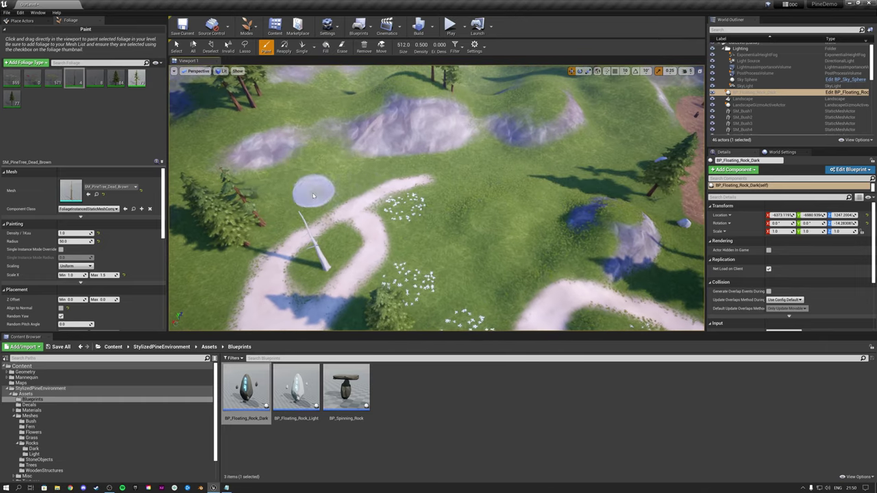
right_drag(461, 213, 484, 202)
click(131, 72)
click(6, 93)
click(420, 240)
right_drag(421, 241, 433, 232)
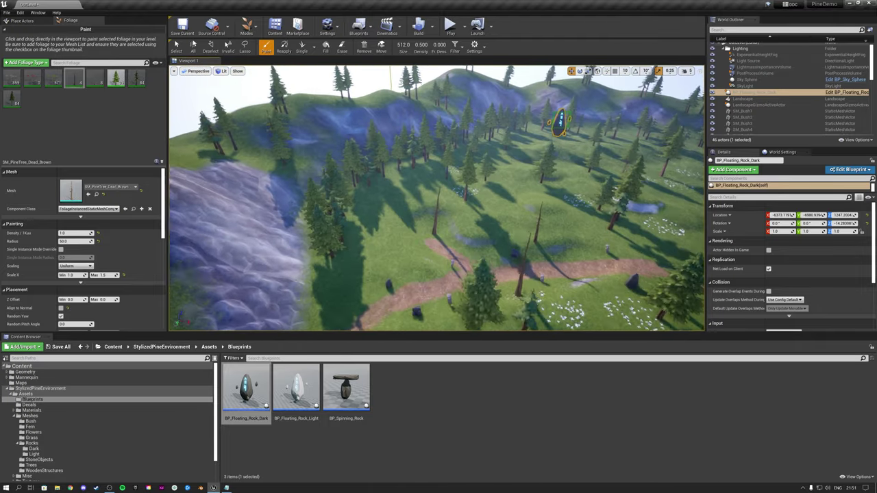
In Landscape paint mode, extend the gravel path across the grass using the Dirt_Gravel layer with a brush size of 400.
click(247, 26)
click(263, 57)
right_drag(357, 185, 342, 219)
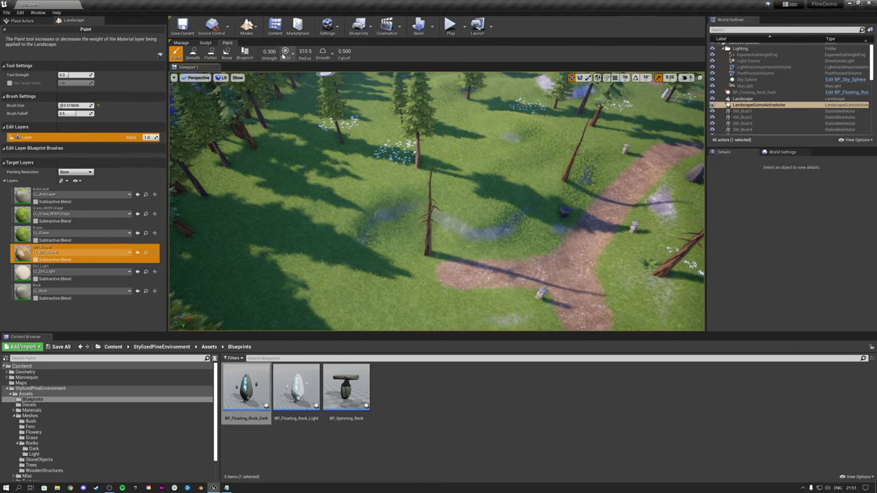
text(400)
key(Return)
drag(442, 272, 342, 274)
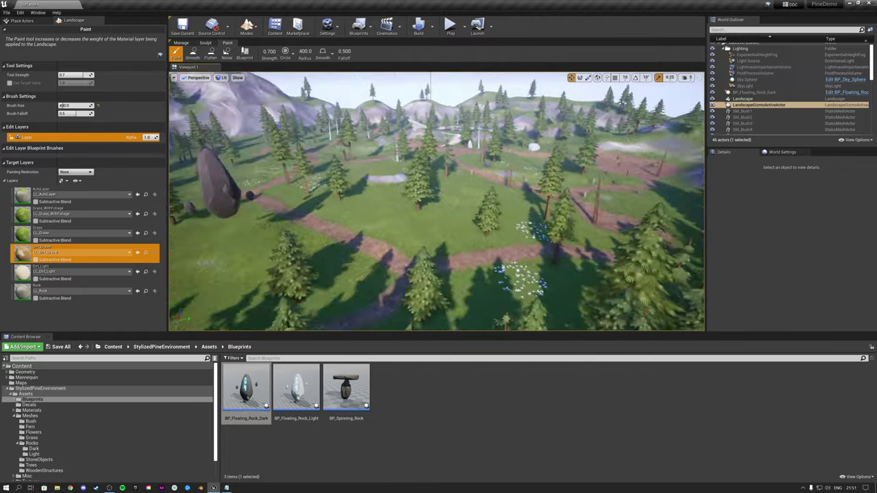
Return to Select mode, open the WoodenStructures meshes folder and place an SM_WoodStairs at the end of the gravel path.
key(shift+1)
click(19, 443)
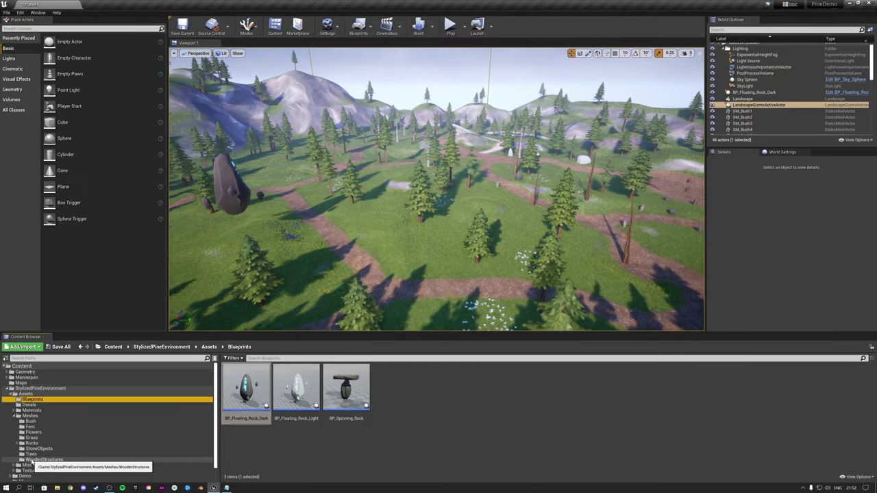
click(48, 459)
right_drag(362, 294, 341, 280)
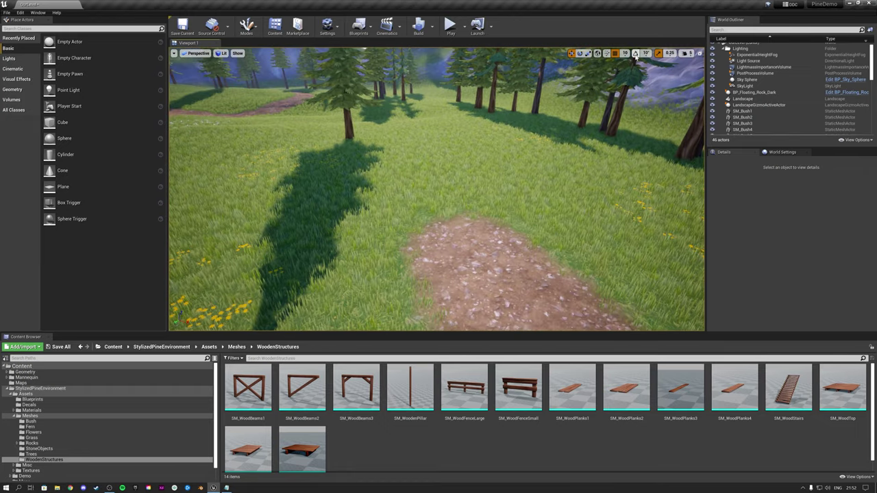
drag(789, 389, 458, 250)
right_drag(420, 199, 421, 219)
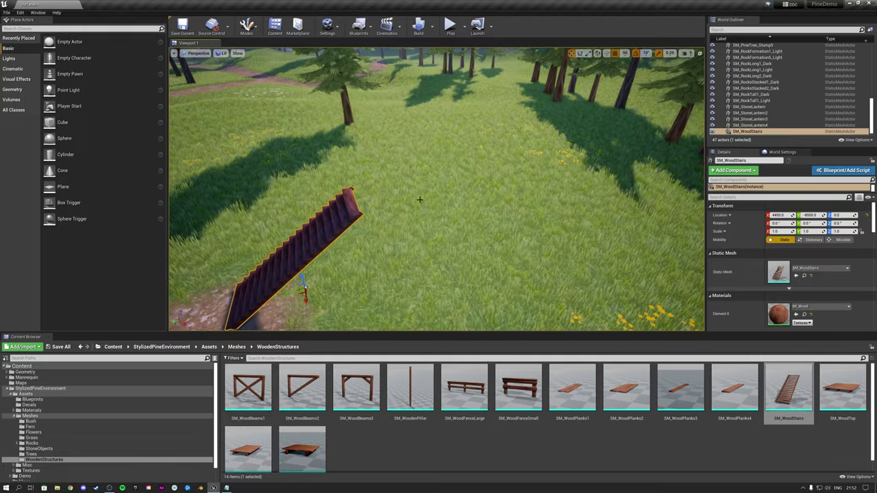
Place an SM_WoodBeams1 under the upper end of the stairs, aligning it with the grid snap set to 10.
drag(248, 389, 394, 263)
click(625, 54)
drag(389, 226, 366, 269)
click(629, 82)
right_drag(366, 269, 364, 257)
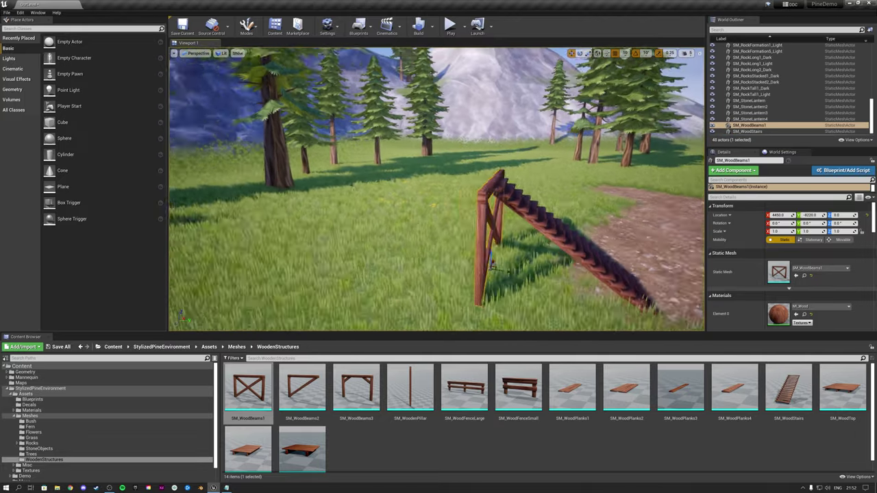
Place an SM_WoodTop platform level with the top of the stairs, discarding the other platform mesh tried first.
drag(302, 450, 420, 186)
key(Delete)
drag(843, 389, 404, 179)
right_drag(405, 179, 411, 130)
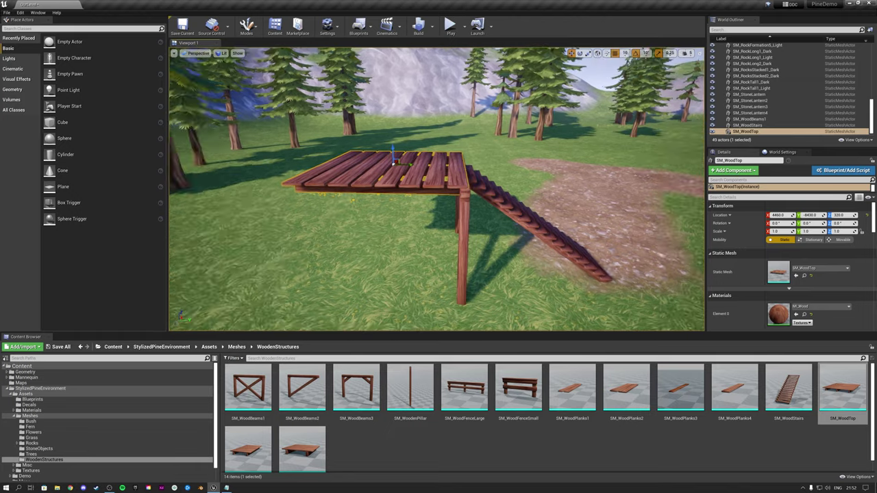
Add SM_WoodBeams3 supports to the platform, rotating and duplicating pieces to build up the two-storey wooden structure.
drag(364, 388, 368, 206)
right_drag(368, 206, 384, 220)
key(e)
drag(390, 239, 342, 237)
right_drag(383, 220, 356, 227)
alt+drag(356, 227, 452, 226)
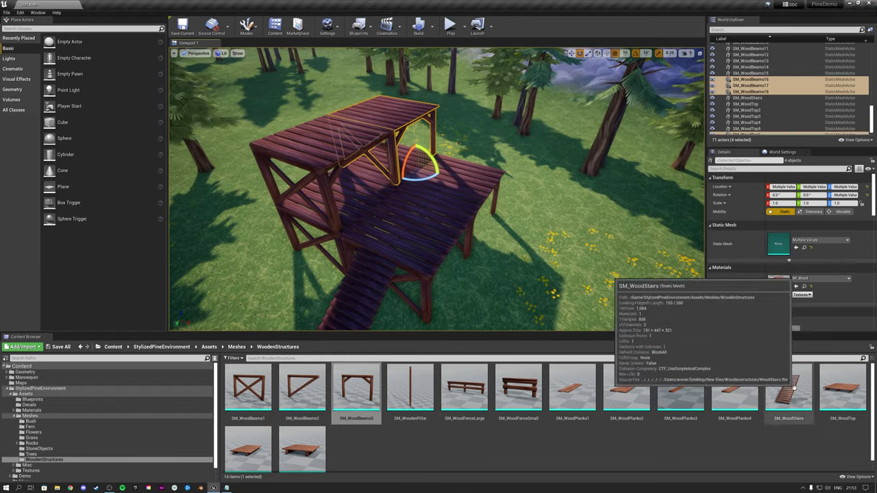
Place a second SM_WoodStairs leading from the lower platform up to the upper deck.
drag(788, 391, 452, 164)
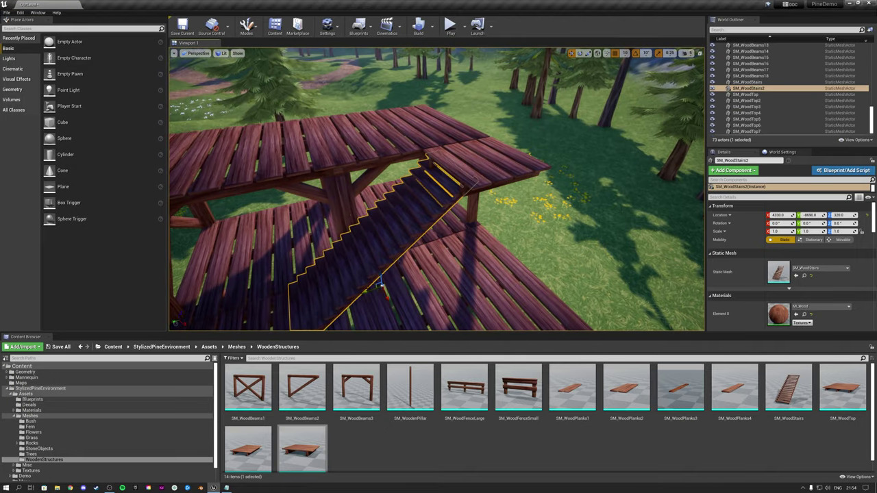
scroll(436, 189, down, 5)
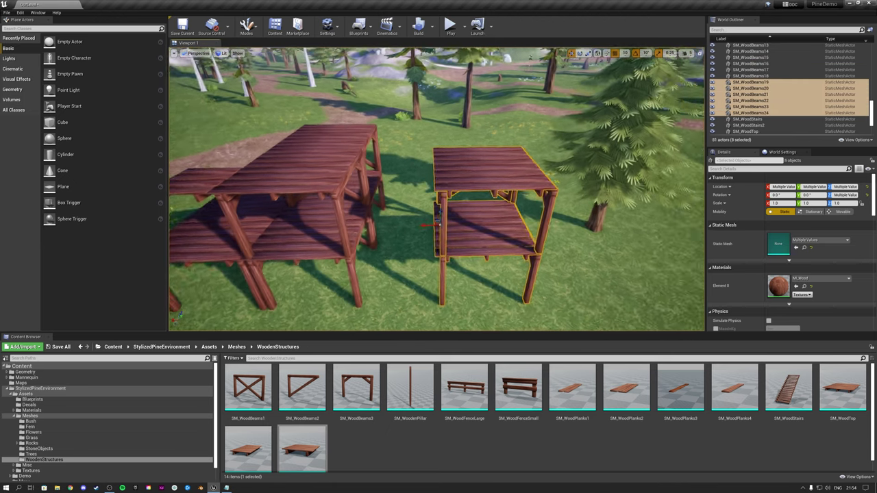
Rotate the selected two-storey tower section and position it on the grass beside the main structure.
right_drag(416, 231, 433, 231)
key(e)
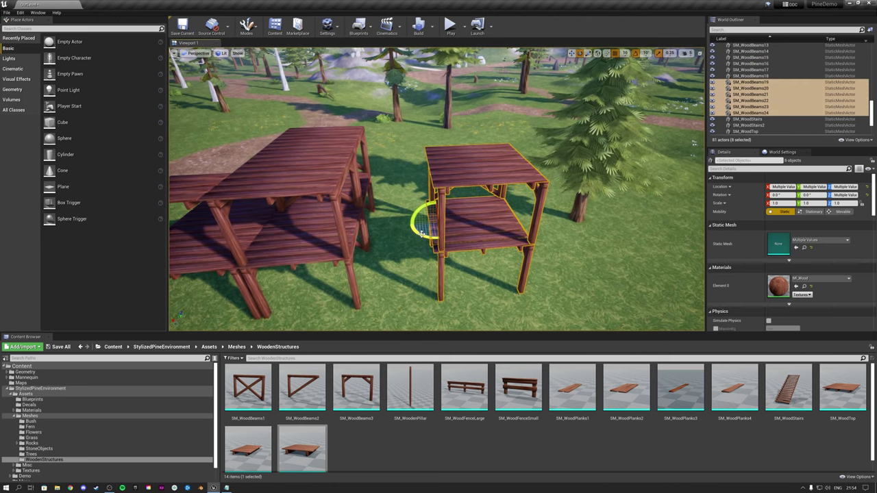
drag(422, 233, 473, 260)
right_drag(483, 218, 493, 212)
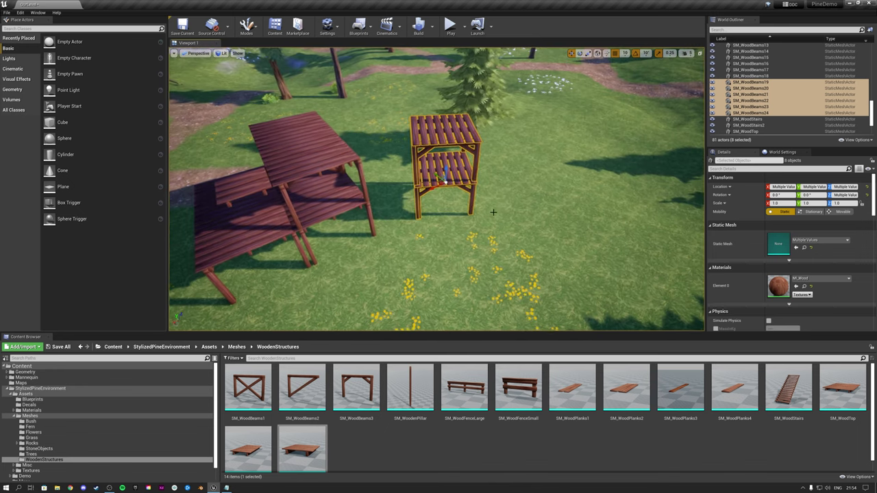
Duplicate the small wooden tower, rotate the copy and place it farther along on the grass.
alt+drag(442, 179, 602, 203)
key(e)
key(w)
drag(578, 197, 591, 185)
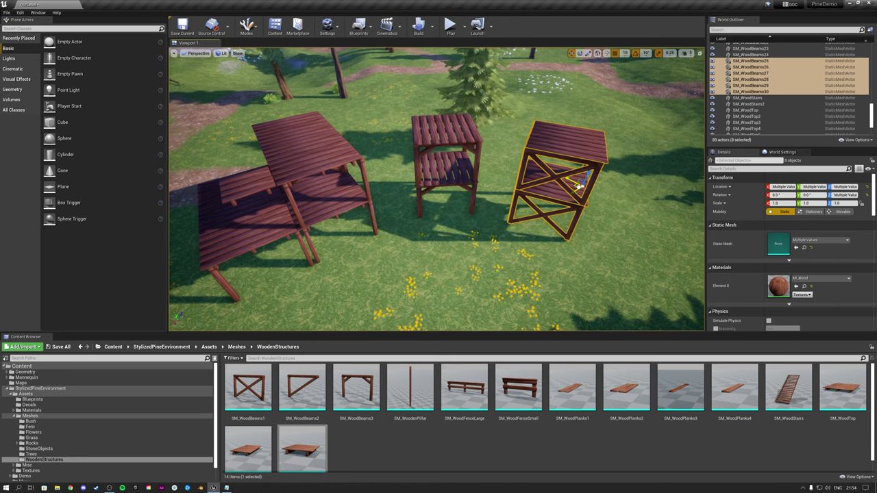
right_drag(580, 187, 562, 172)
Place an SM_WoodPlanks1 on the main structure's upper deck and raise it slightly.
drag(575, 392, 325, 237)
right_drag(324, 237, 359, 135)
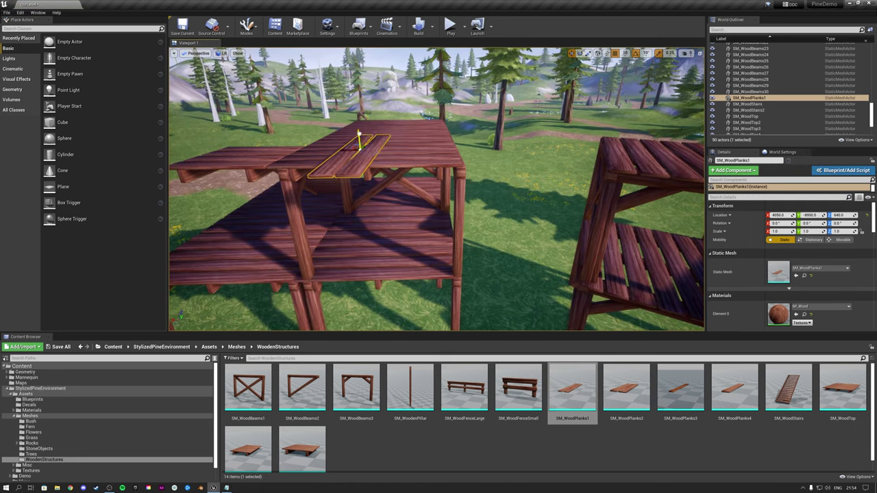
drag(359, 135, 359, 130)
Rotate the SM_WoodPlanks1 and move it to bridge the gap between the main upper deck and the neighbouring tower.
key(e)
right_drag(359, 130, 391, 151)
drag(206, 195, 237, 190)
key(w)
right_drag(370, 199, 402, 217)
drag(401, 152, 406, 152)
key(w)
drag(403, 142, 392, 143)
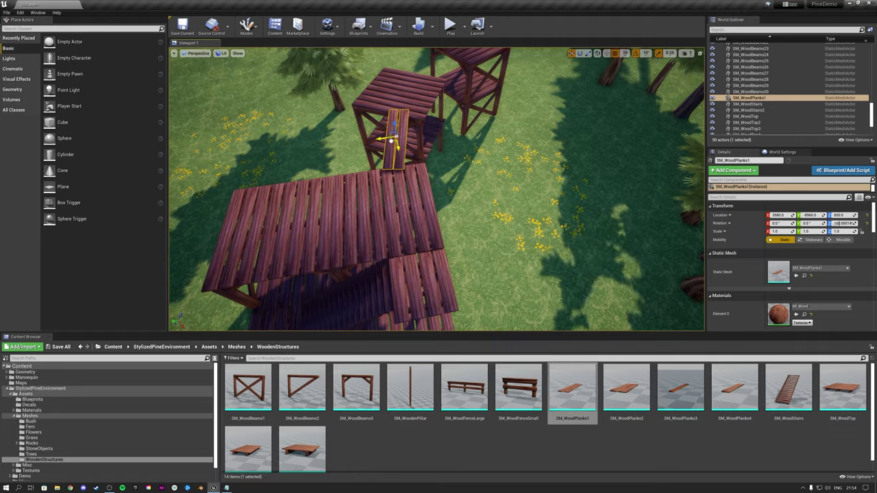
Duplicate the SM_WoodPlanks1 bridge, rotate the copy to about 140° around Z and position it between the two neighbouring towers.
right_drag(392, 143, 494, 172)
alt+drag(493, 172, 274, 130)
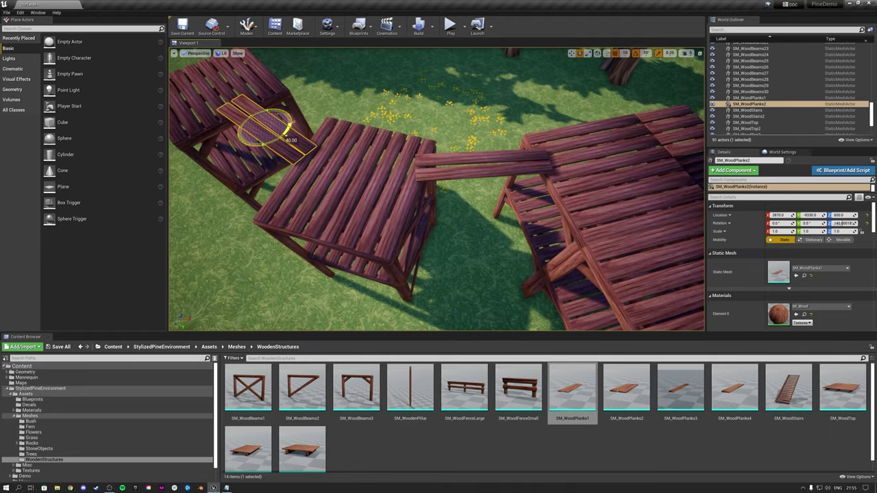
right_drag(287, 134, 383, 164)
key(w)
drag(397, 195, 378, 193)
scroll(411, 206, up, 4)
right_drag(378, 193, 439, 165)
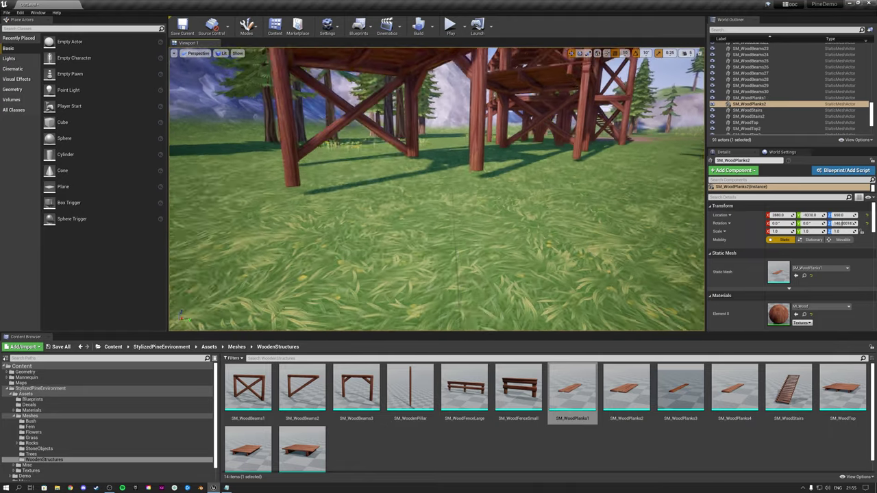
Activate the landscape Sculpt tool for the ground around the tower legs and return to actor placement mode.
key(shift+2)
click(178, 54)
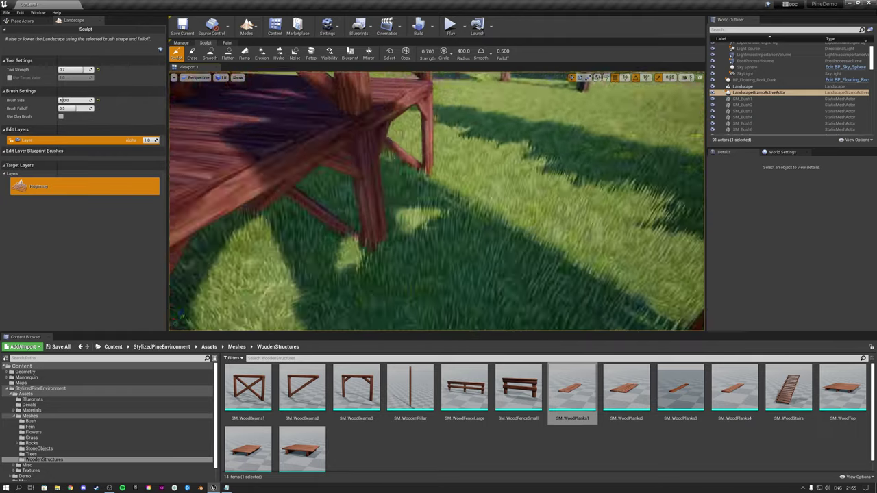
key(shift+1)
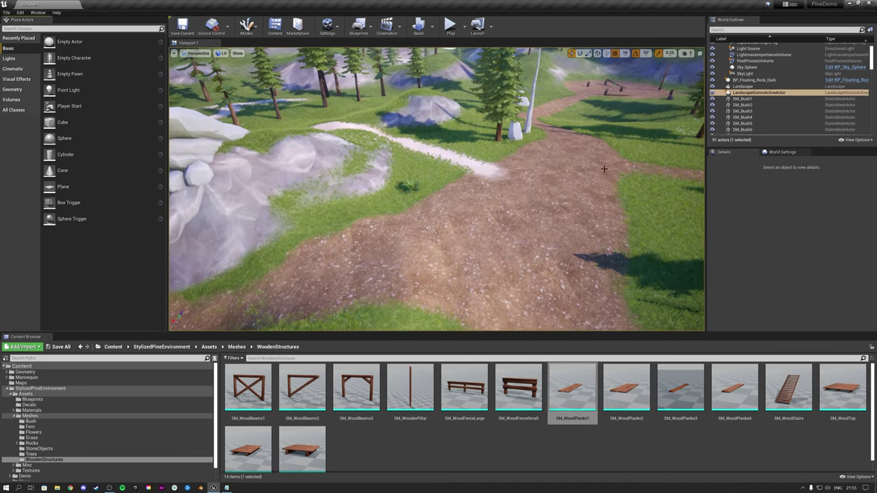
Place a Player Start on the dirt path and set the level's GameMode Override to ThirdPersonGameMode.
drag(69, 106, 466, 234)
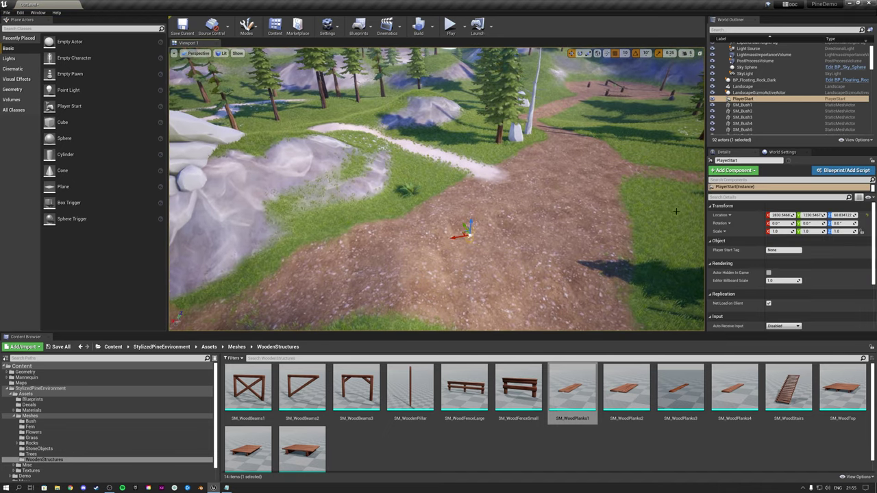
click(782, 152)
click(787, 203)
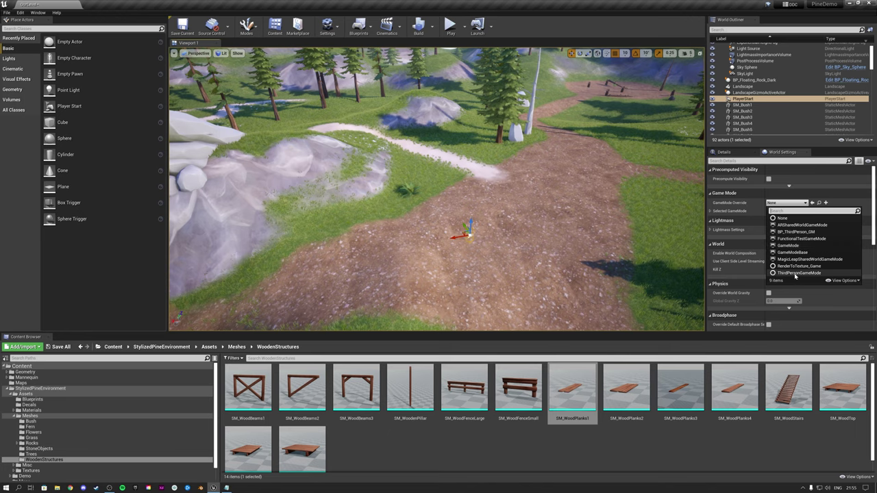
click(774, 267)
Play the level full screen and run the third-person character along the dirt path and over the grassy hills.
click(451, 25)
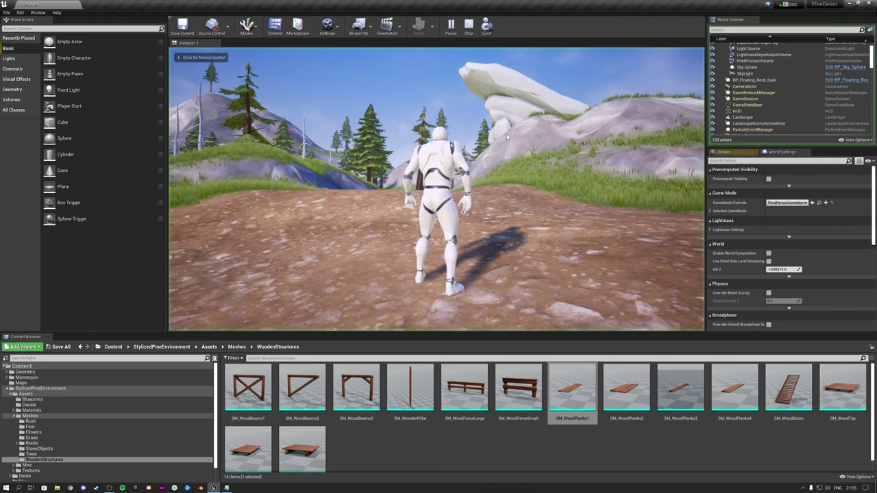
key(w)
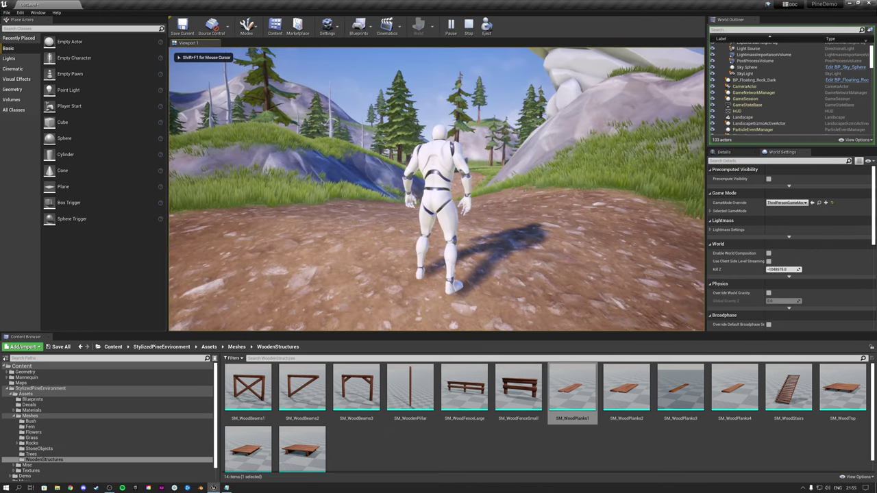
key(F11)
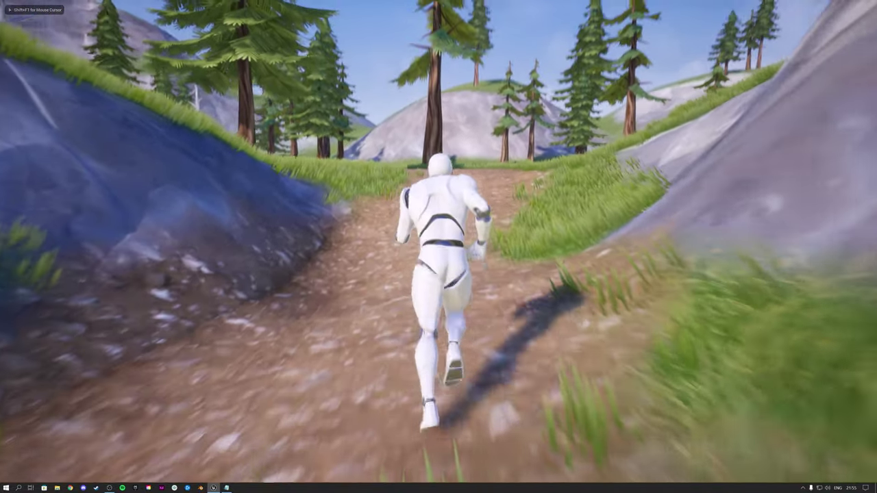
key(d)
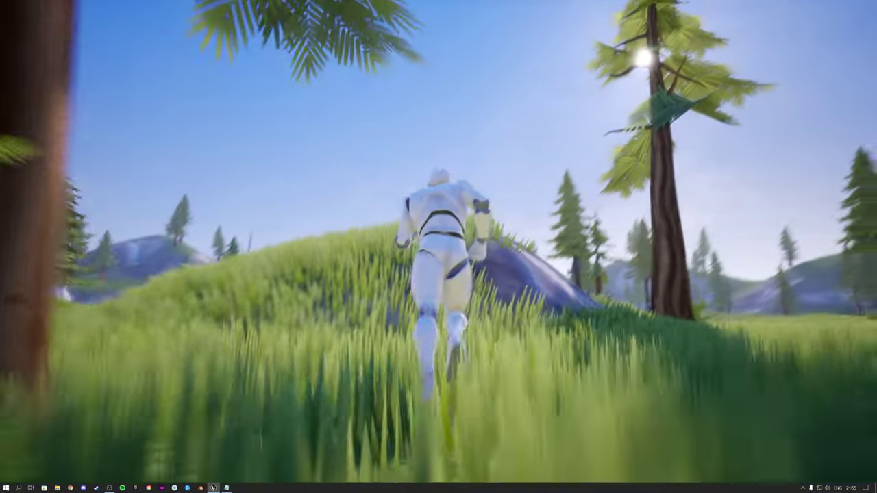
key(a)
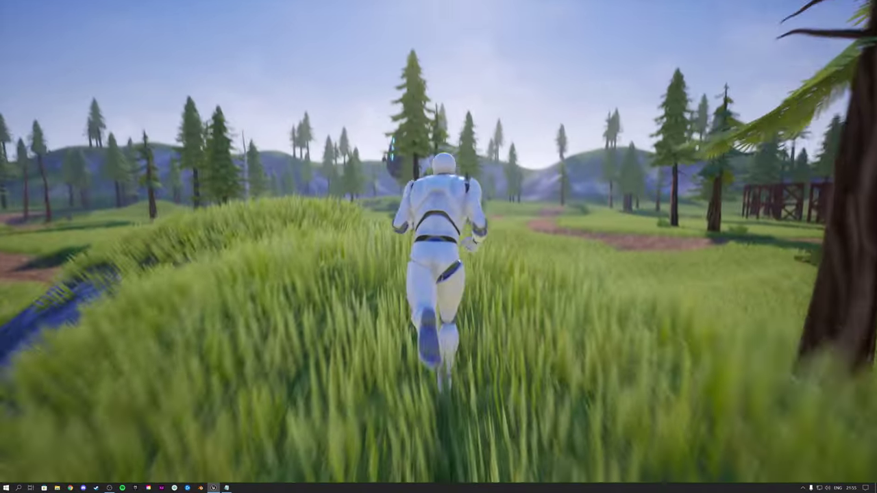